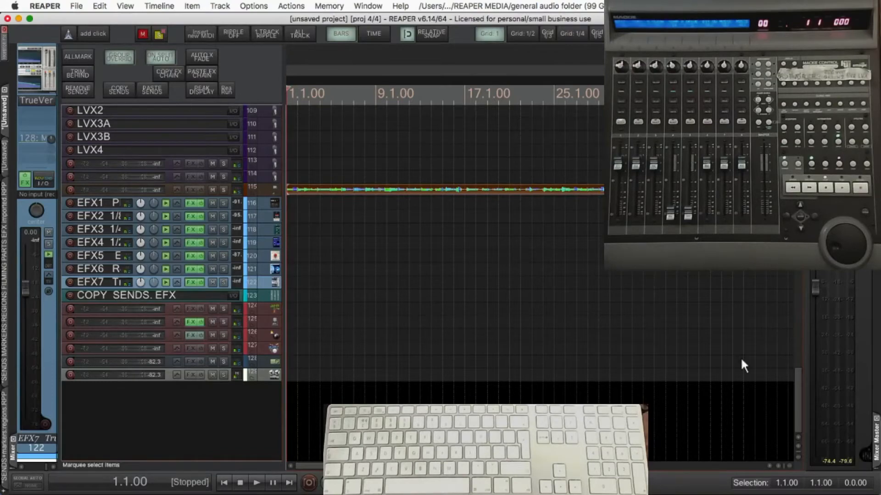
# Select the BVX1L, ELGT1C and BASSDI tracks in turn to examine how the control surface follows the track selection.
pyautogui.scroll(10, 165, 356)
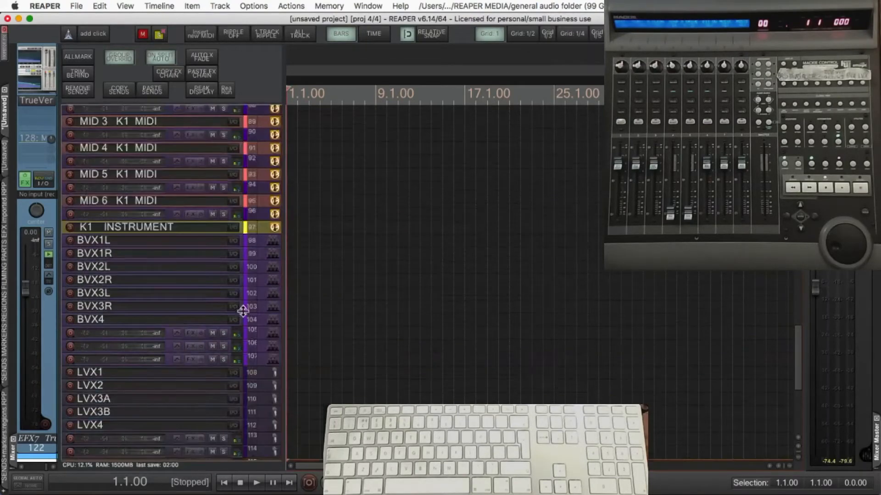
pyautogui.click(265, 241)
pyautogui.scroll(13, 266, 241)
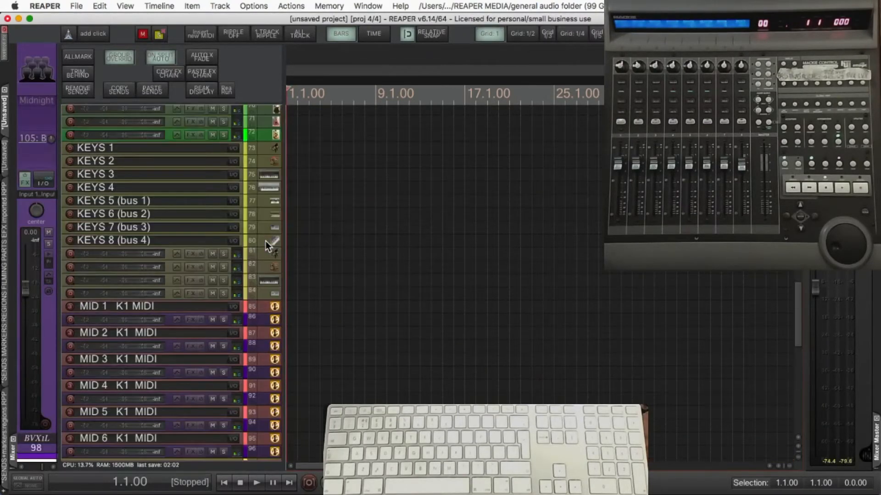
pyautogui.click(265, 124)
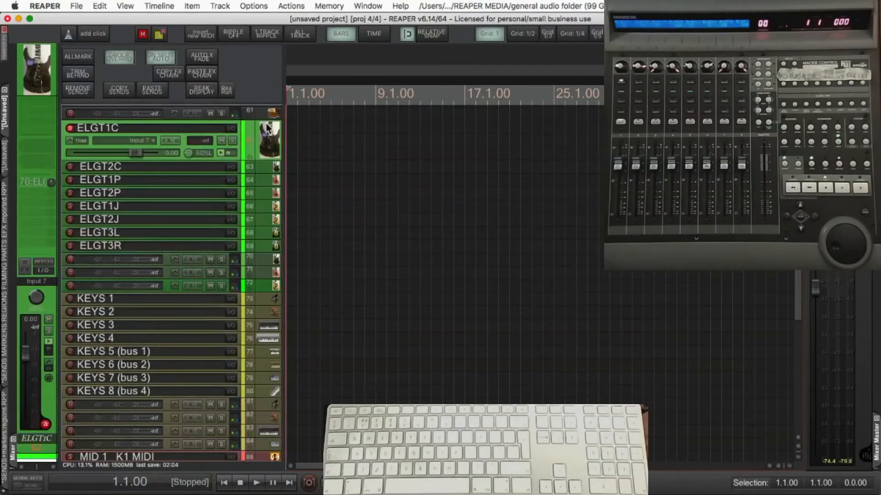
pyautogui.scroll(20, 264, 125)
pyautogui.scroll(7, 260, 129)
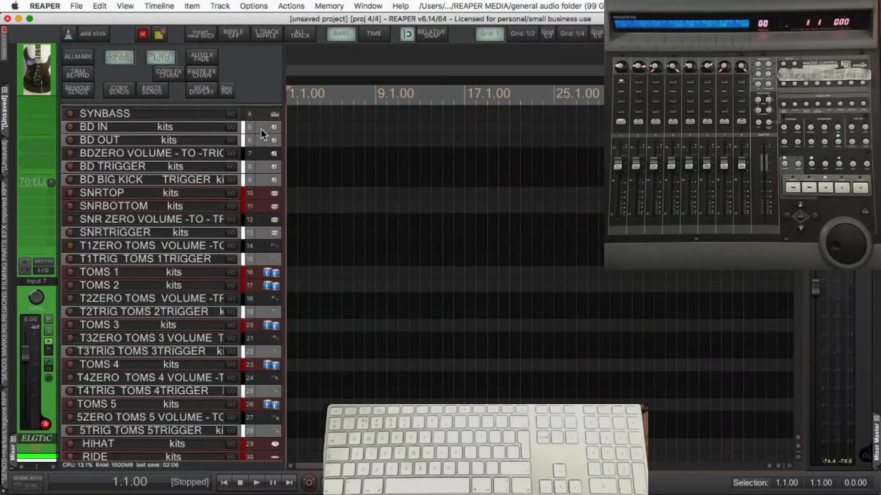
pyautogui.click(266, 113)
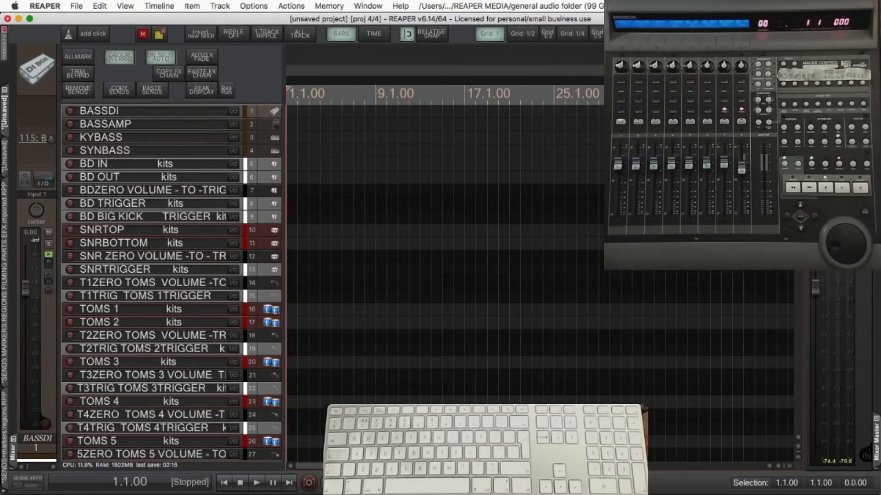
# In the Control Surface Integrator preferences, set the HomePage page's track visibility to follow the Track Control Panel.
pyautogui.press('super+comma')
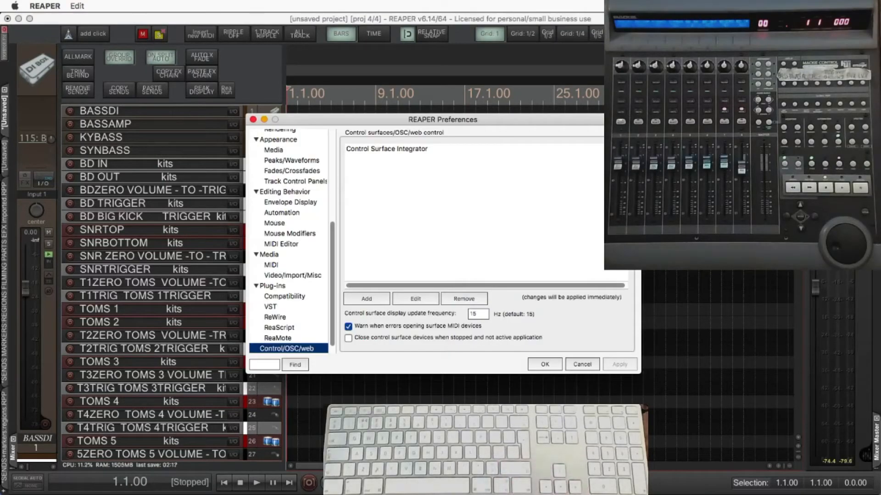
pyautogui.doubleClick(368, 149)
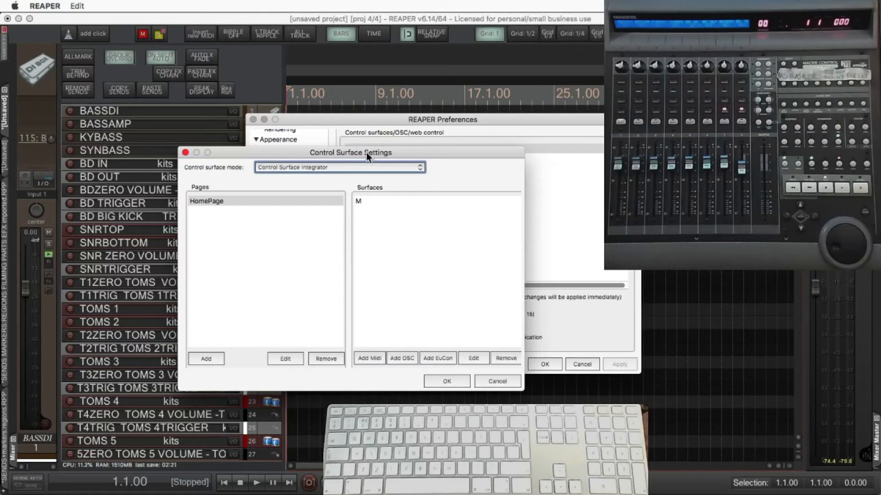
pyautogui.click(285, 202)
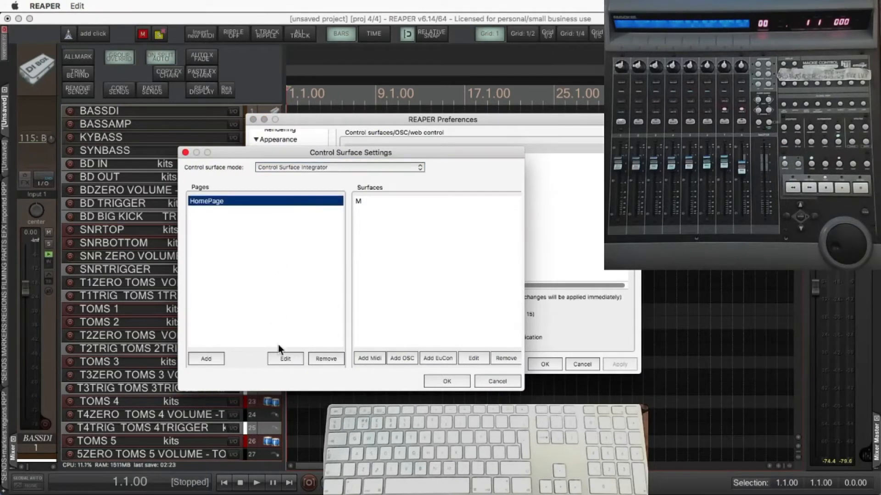
pyautogui.click(280, 361)
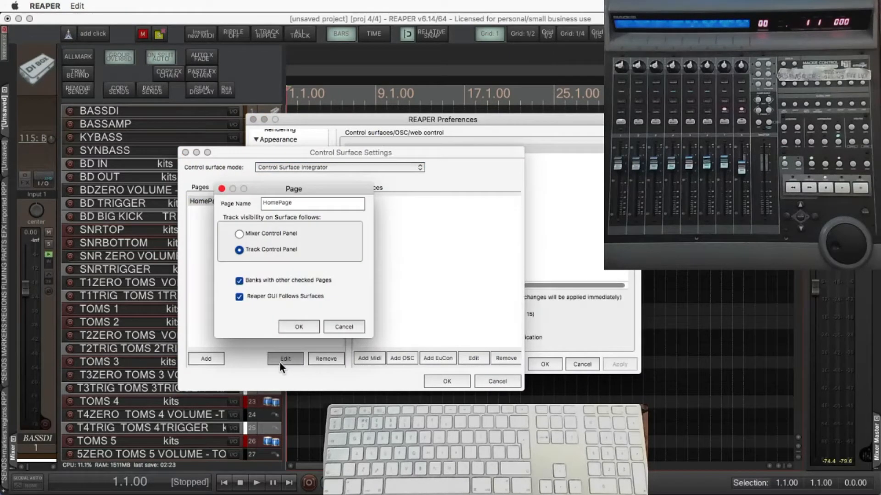
pyautogui.click(239, 250)
pyautogui.click(290, 327)
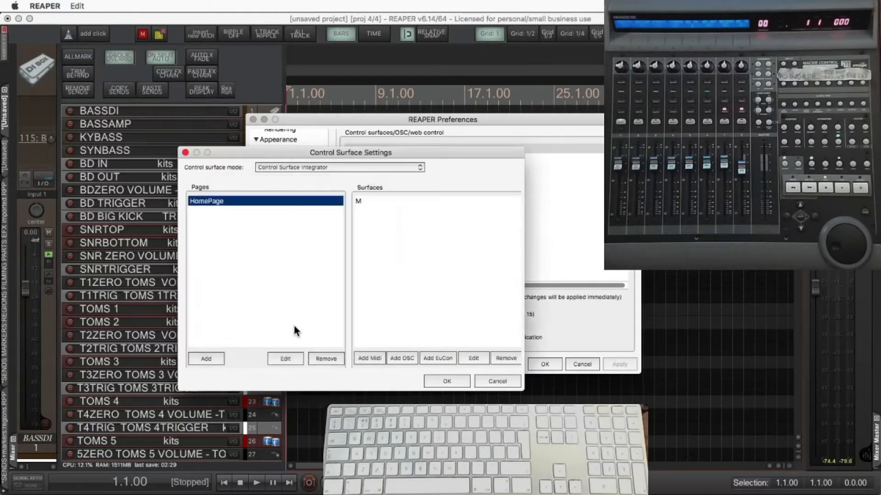
# Review the MIDI surface M's channel start position and template settings, accepting the control surface settings and preferences.
pyautogui.click(369, 202)
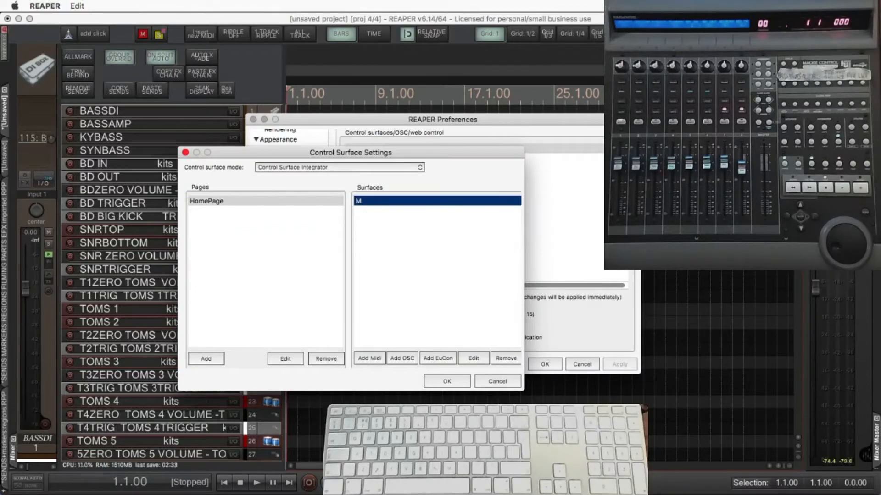
pyautogui.click(483, 360)
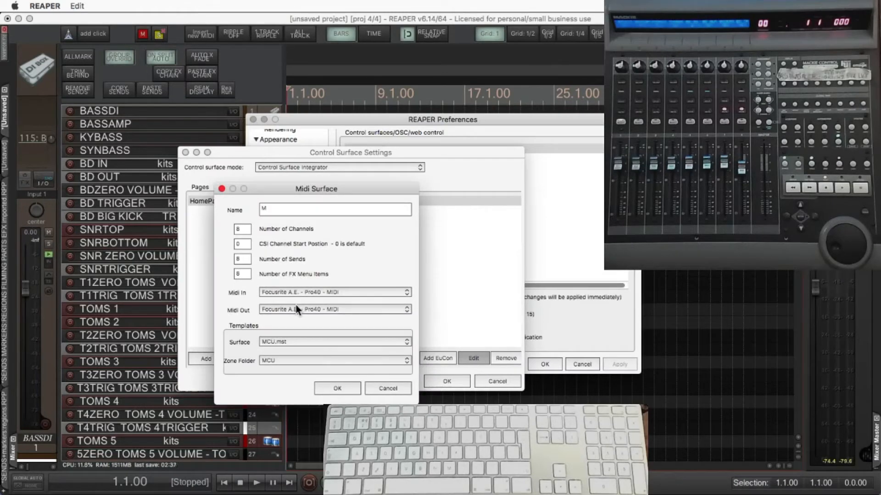
pyautogui.click(244, 244)
pyautogui.click(335, 388)
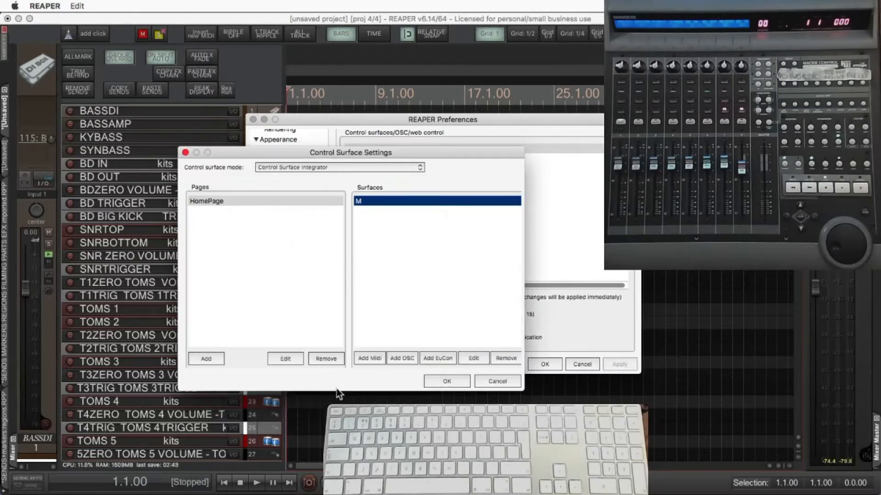
pyautogui.click(437, 382)
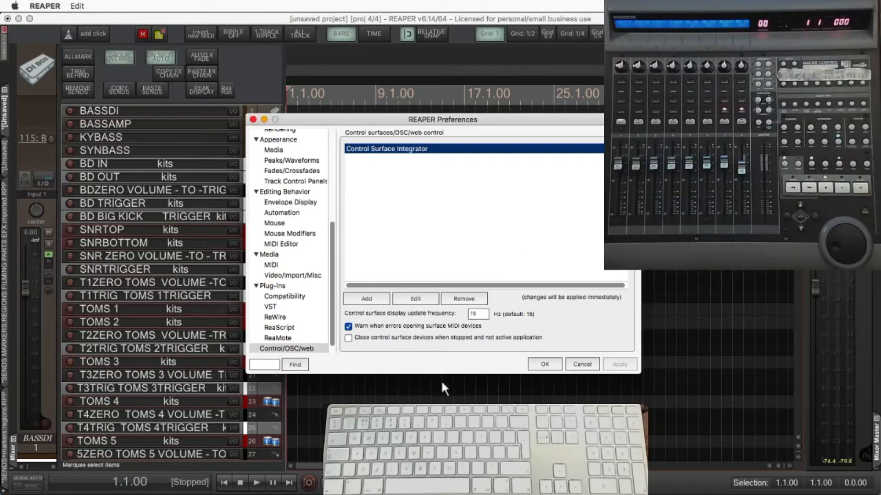
pyautogui.click(532, 364)
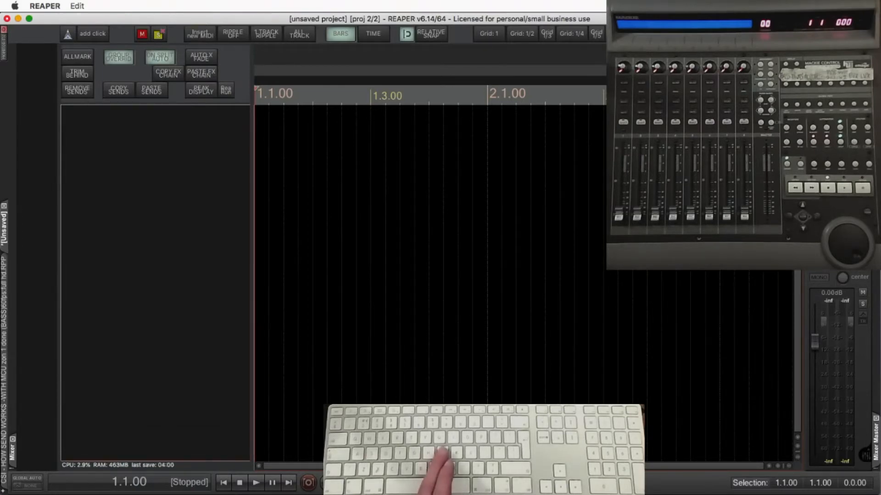
# Copy the command ID of the action "Control surface: Refresh all surfaces" and close the action list.
pyautogui.hotkey('shift', '/')
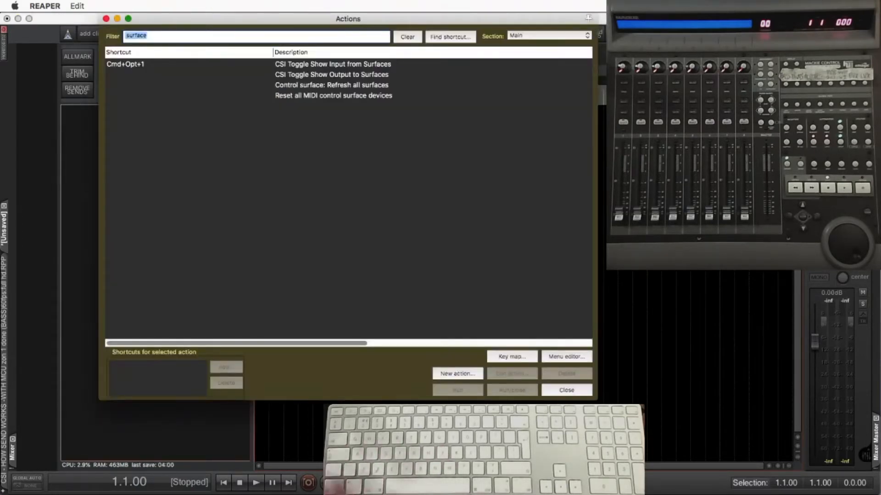
pyautogui.click(307, 86)
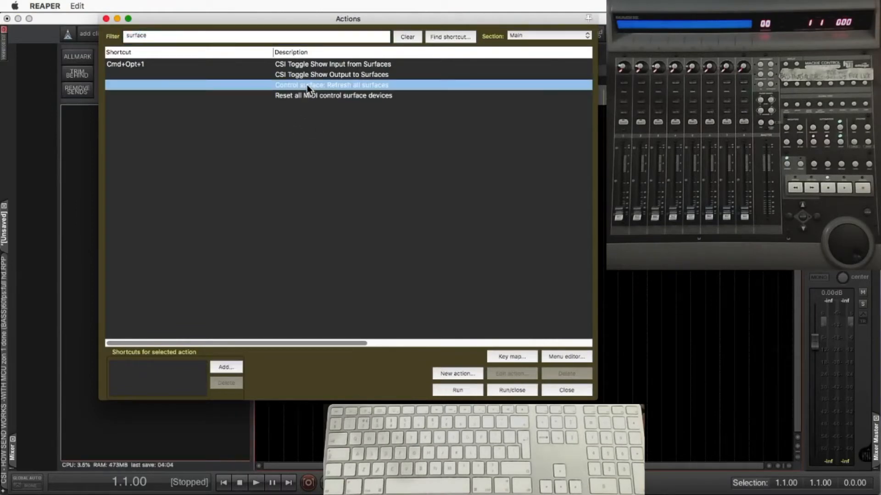
pyautogui.rightClick(307, 84)
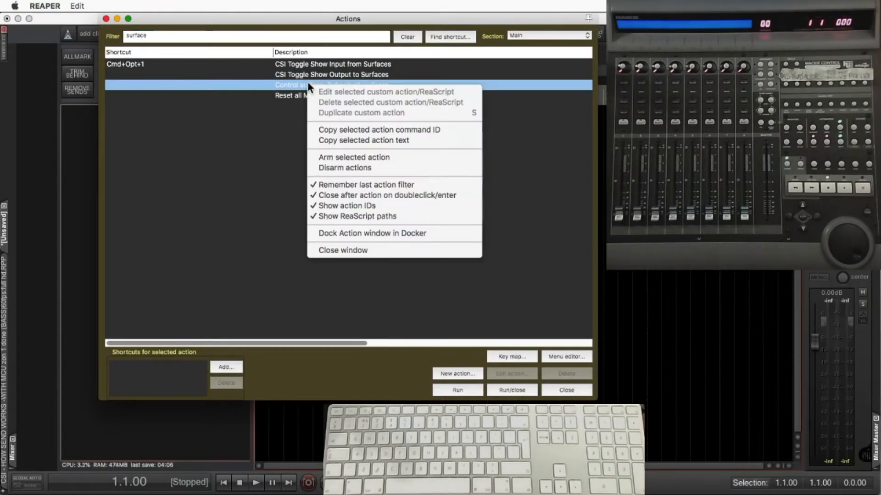
pyautogui.click(336, 129)
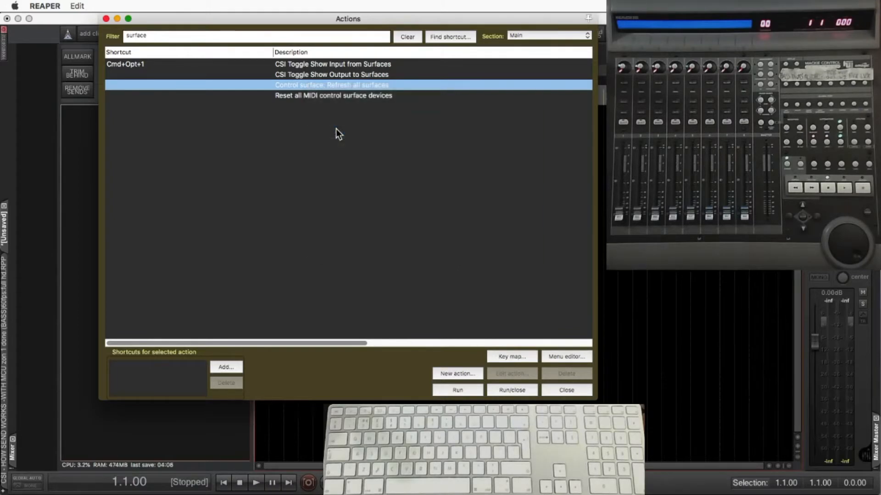
pyautogui.click(556, 386)
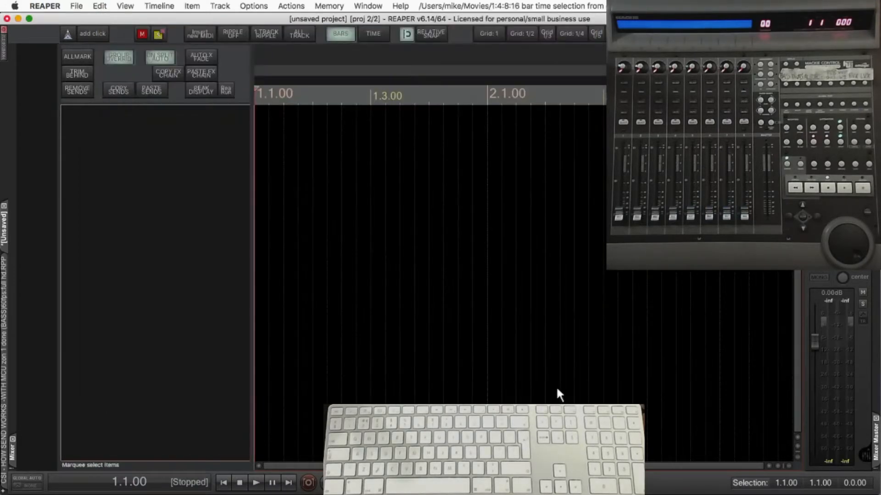
# Switch to MCU.zon in TextEdit and replace the Enter mapping's action and comment with the quoted Reaper command "41743".
pyautogui.press('super+Tab')
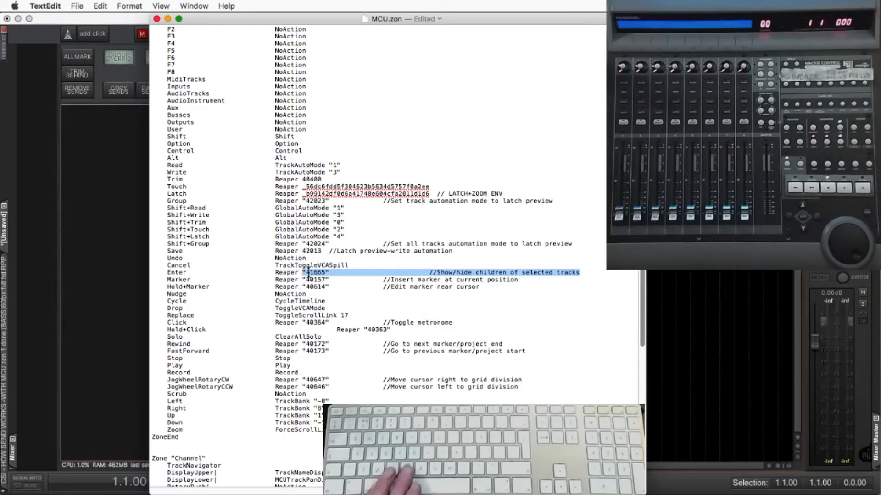
pyautogui.write('41743')
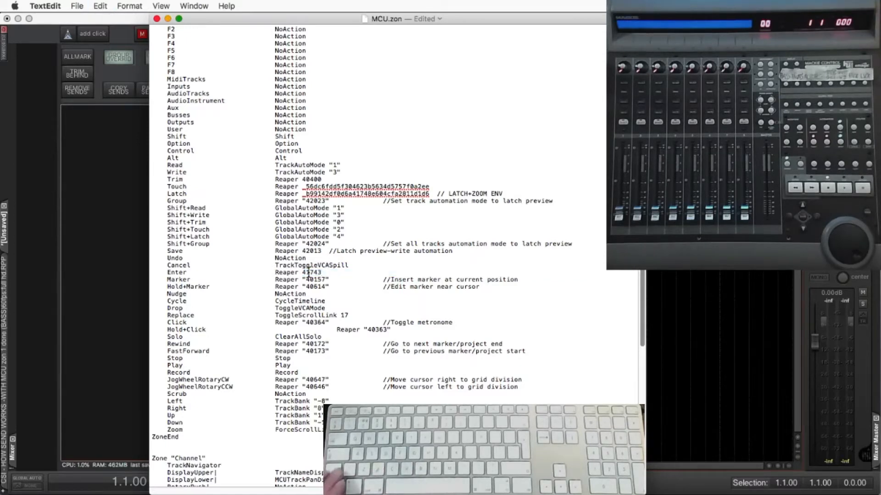
pyautogui.write('"')
pyautogui.press('Left')
pyautogui.press('Left')
pyautogui.press('Left')
pyautogui.press('Left')
pyautogui.press('Left')
pyautogui.press('Left')
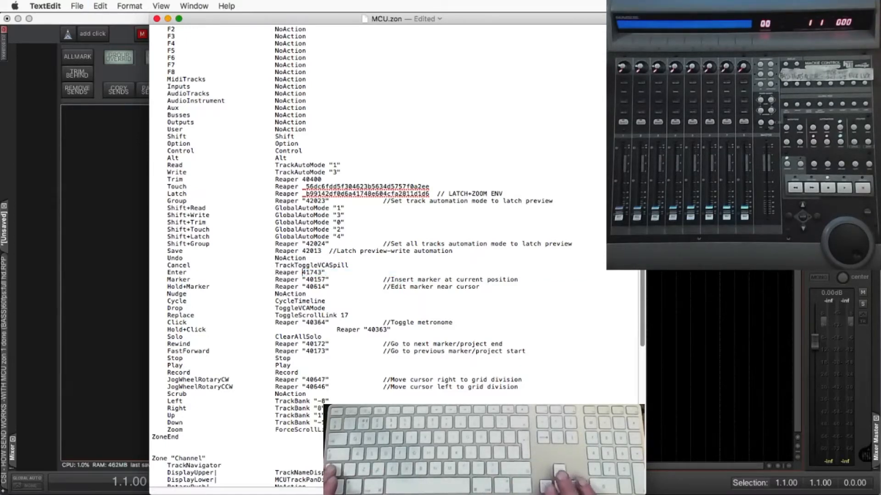
pyautogui.write('"')
pyautogui.press('Right')
pyautogui.press('Right')
pyautogui.press('Right')
pyautogui.press('Right')
pyautogui.press('Right')
pyautogui.press('Right')
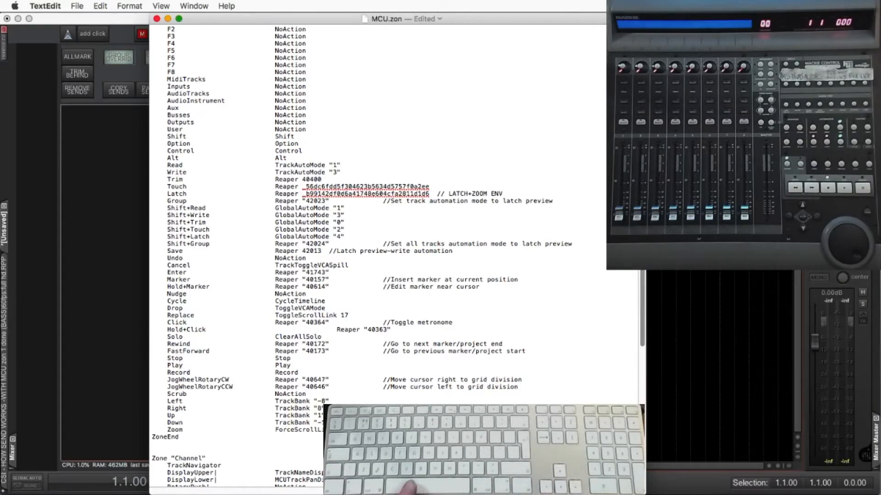
# Add the comment "// refresh surfaces" after the Enter mapping and save MCU.zon.
pyautogui.write('// ')
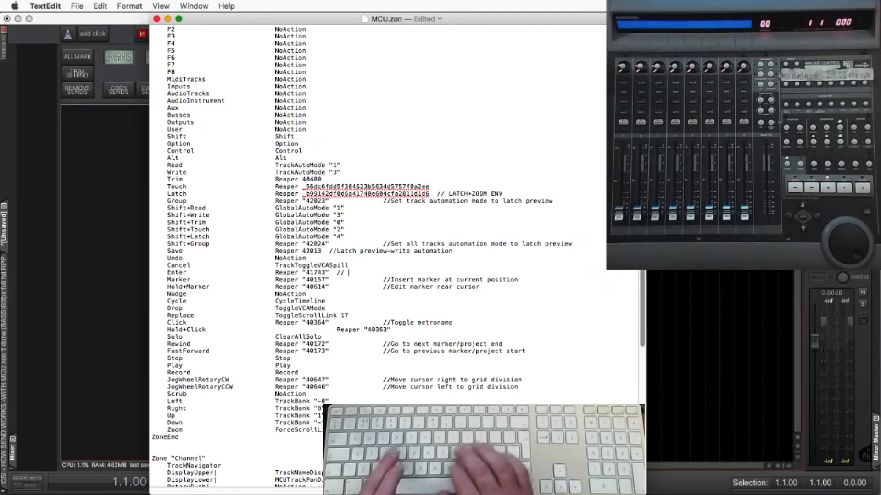
pyautogui.write('refresh s')
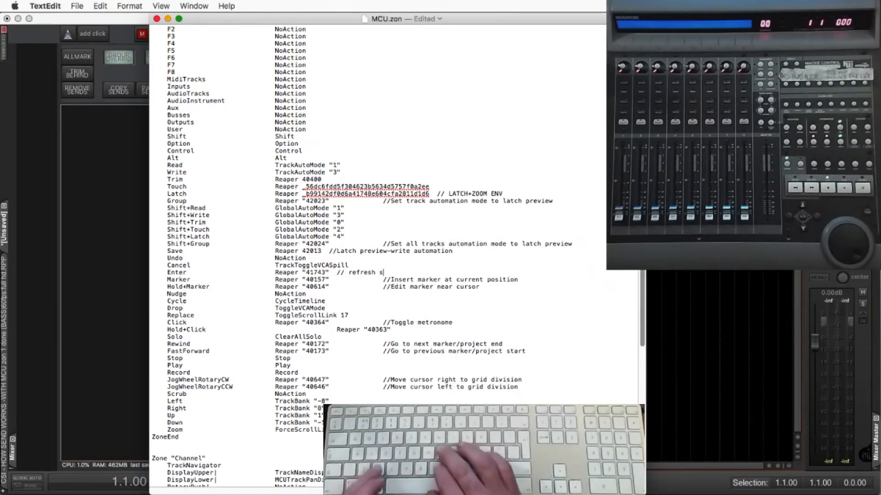
pyautogui.write('urface')
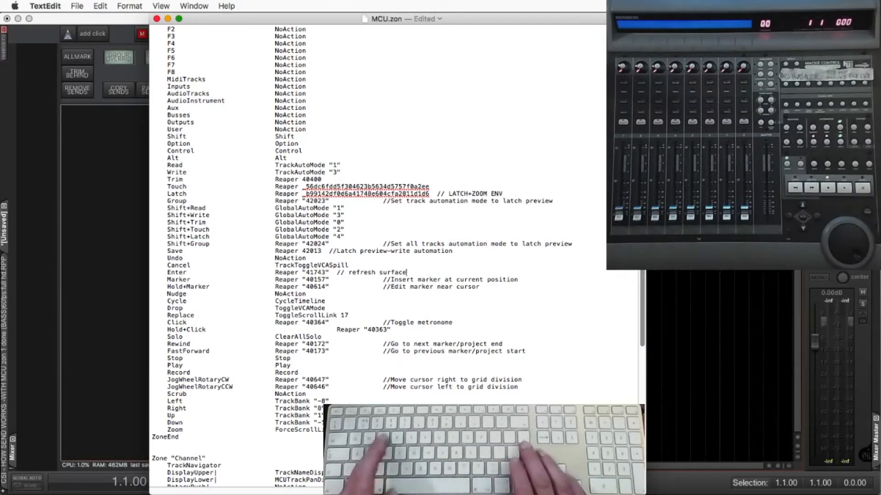
pyautogui.write('s')
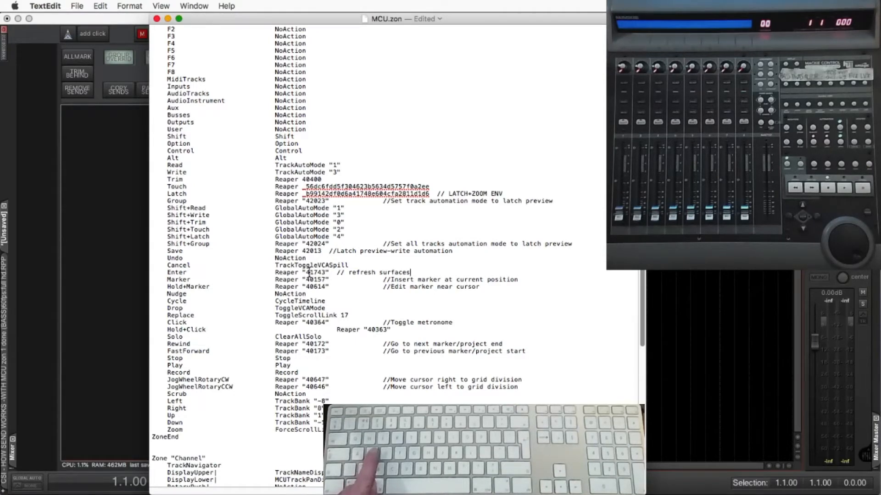
pyautogui.press('super+s')
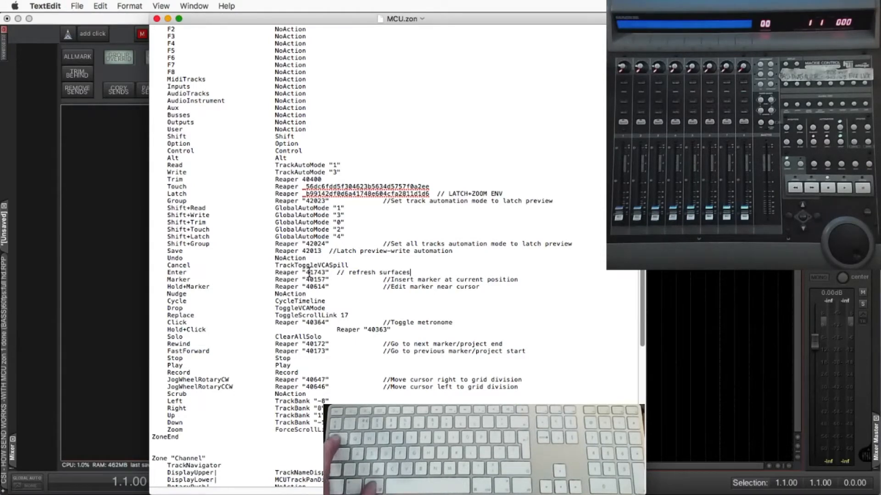
# Switch back to REAPER, show the unsaved project that starts with the BASSDI track, and enlarge its track rows.
pyautogui.press('super+Tab')
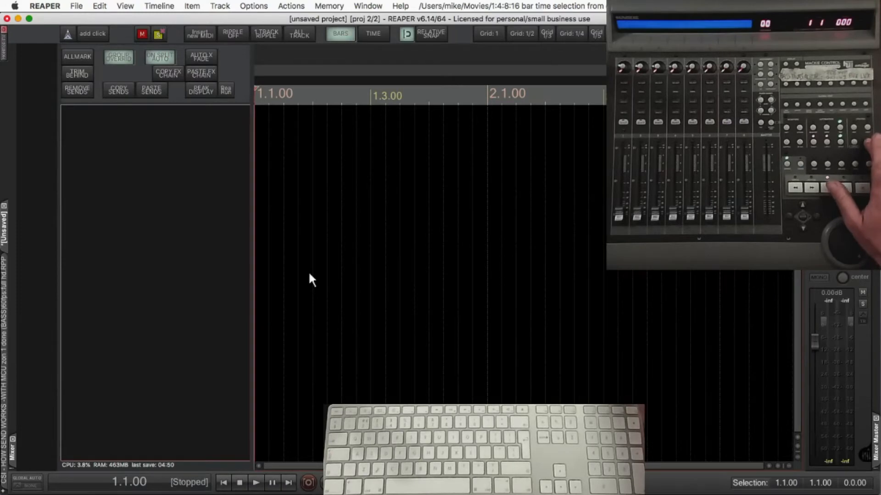
pyautogui.click(4, 317)
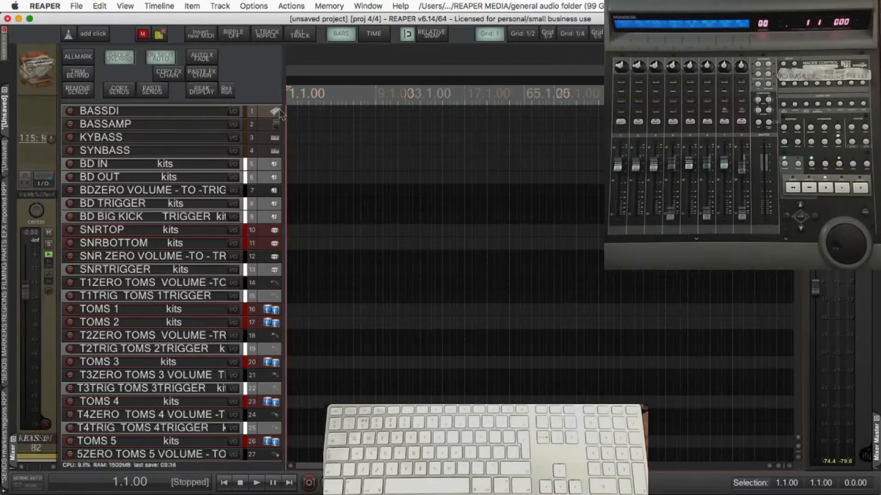
pyautogui.press('pageup')
pyautogui.press('pageup')
pyautogui.press('pageup')
pyautogui.press('pageup')
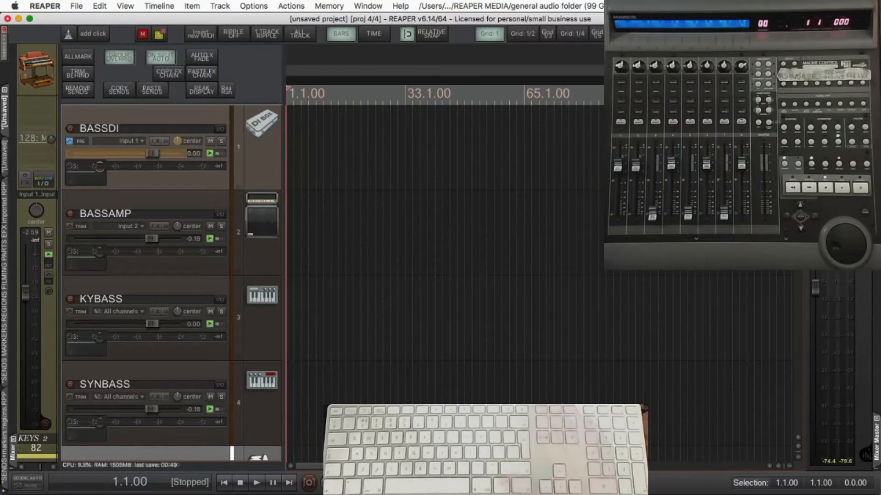
# Check the automation mode options in the BASSDI track's envelope window and close the window.
pyautogui.click(69, 141)
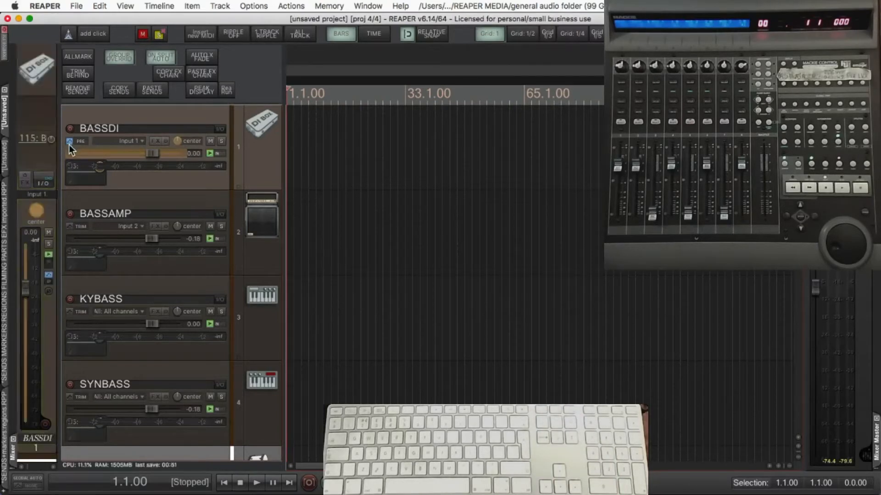
pyautogui.click(347, 141)
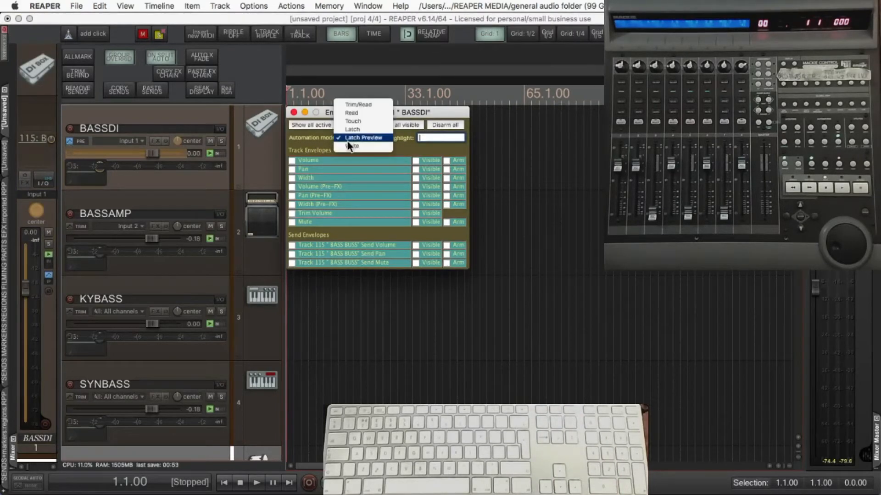
pyautogui.click(350, 111)
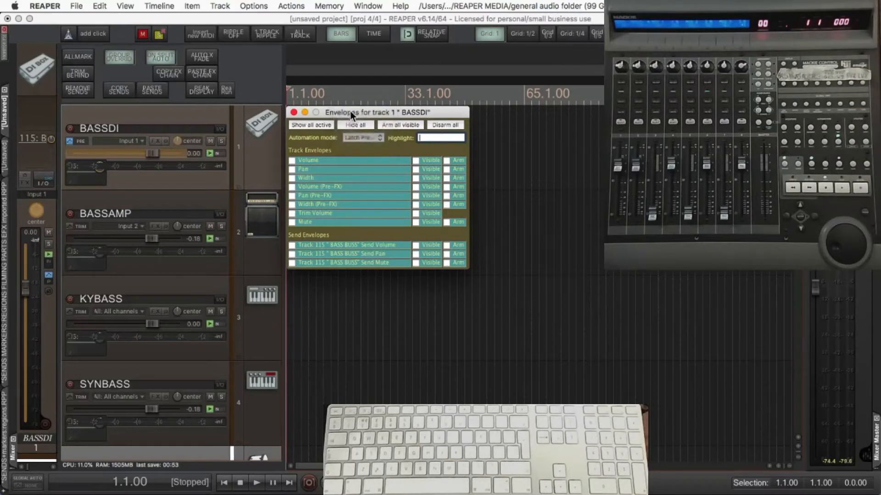
pyautogui.click(294, 113)
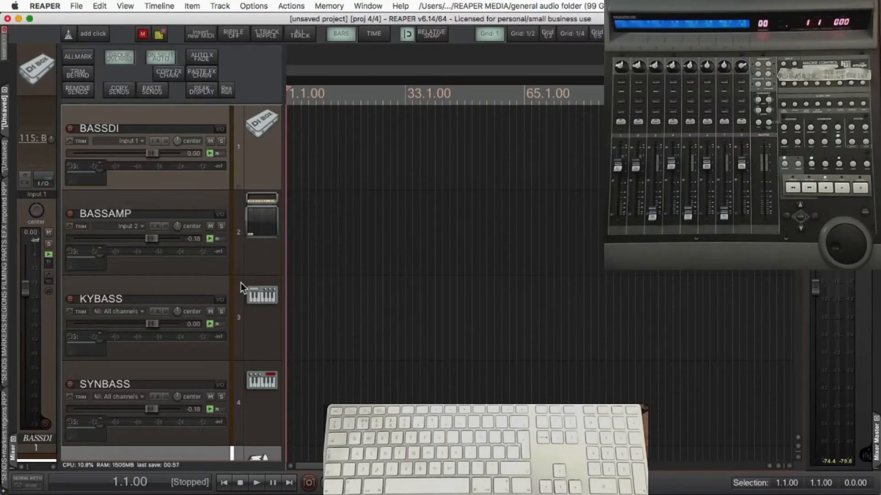
# Switch to MCU.zon in TextEdit and review the button mappings for the track and global automation modes.
pyautogui.press('`')
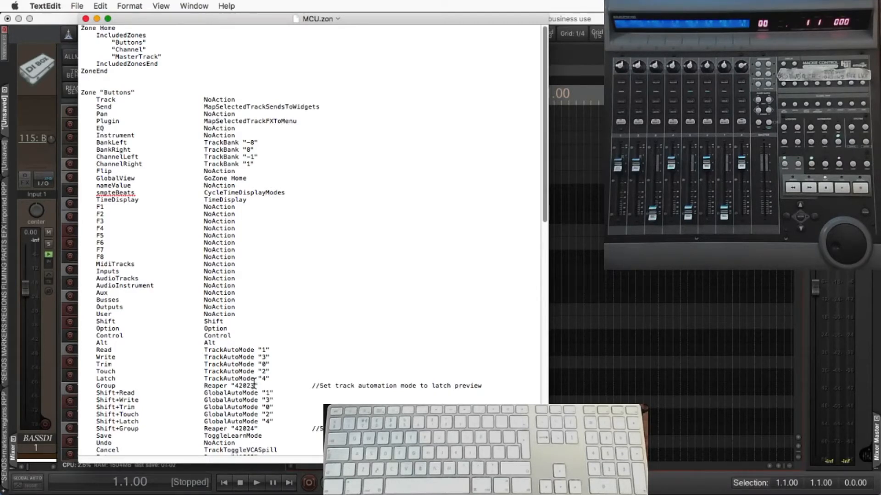
pyautogui.scroll(-5, 255, 384)
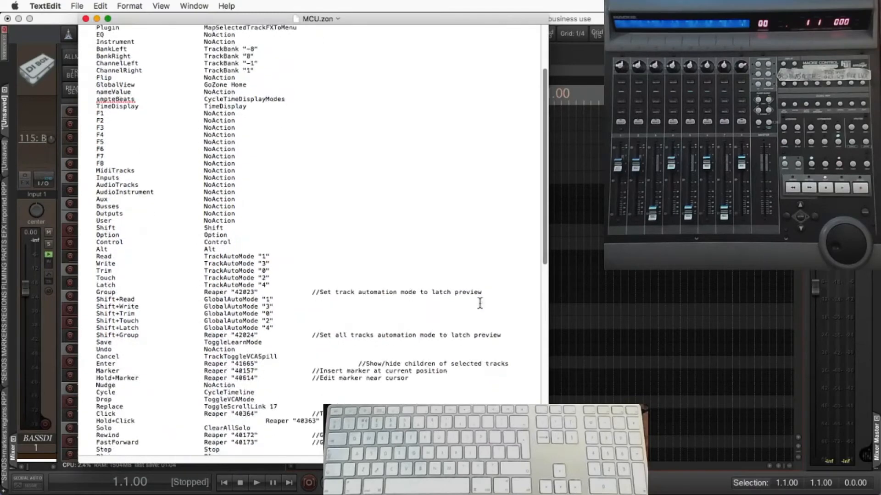
pyautogui.moveTo(548, 239); pyautogui.dragTo(471, 100)
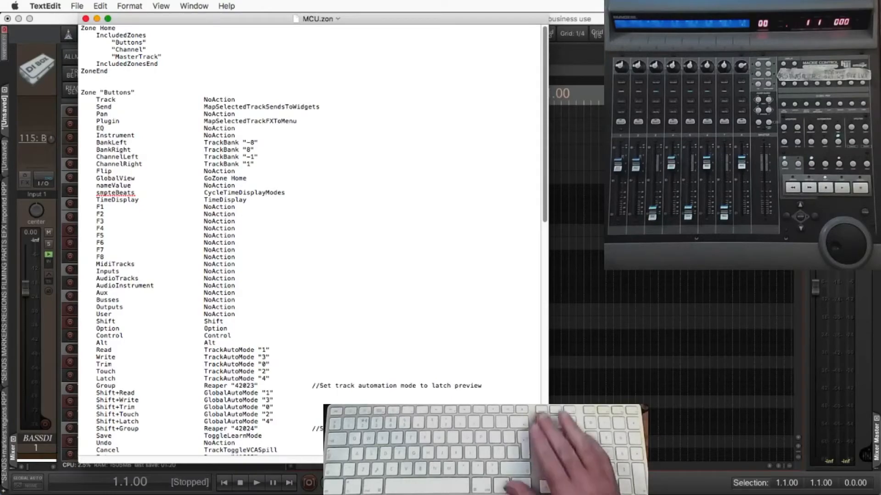
# Switch back to REAPER and copy the command ID of the action "SWS/BR: Toggle show volume send envelopes for selected tracks".
pyautogui.press('super+Tab')
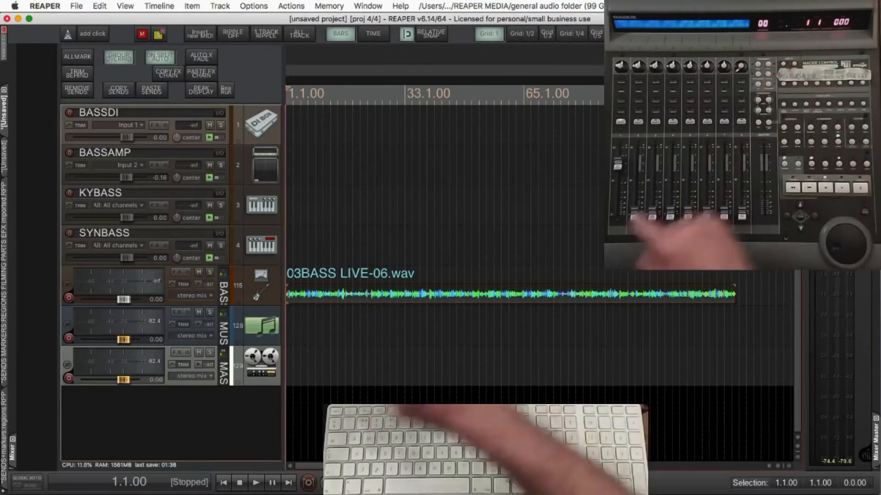
pyautogui.hotkey('shift', '/')
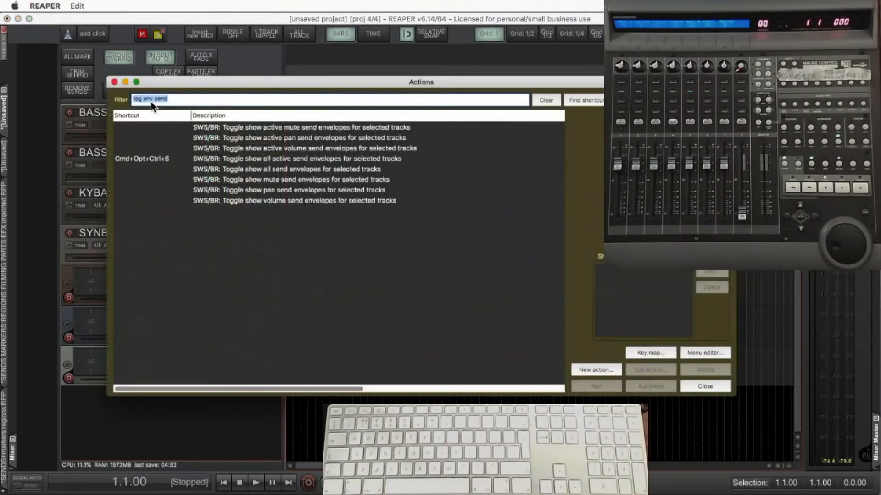
pyautogui.click(260, 200)
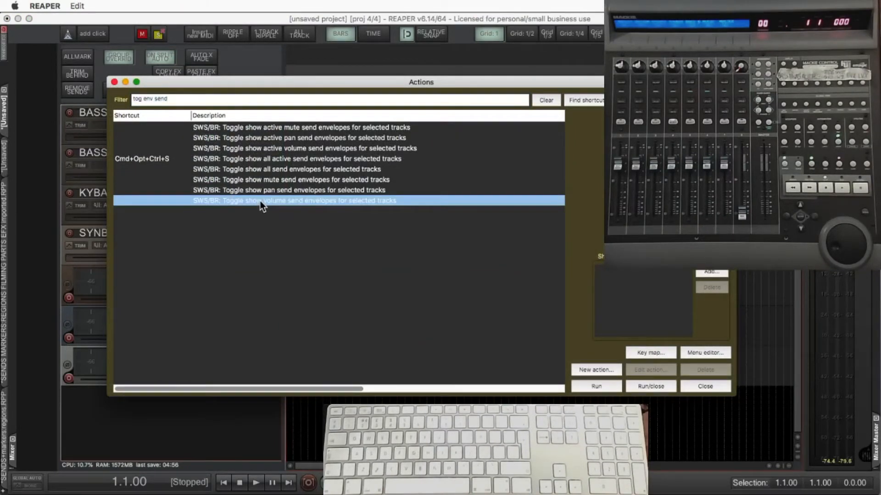
pyautogui.rightClick(298, 202)
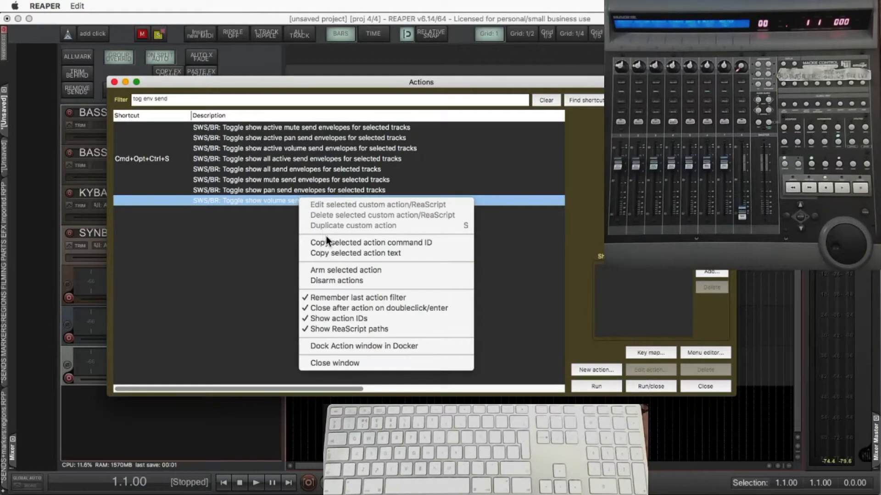
pyautogui.click(313, 242)
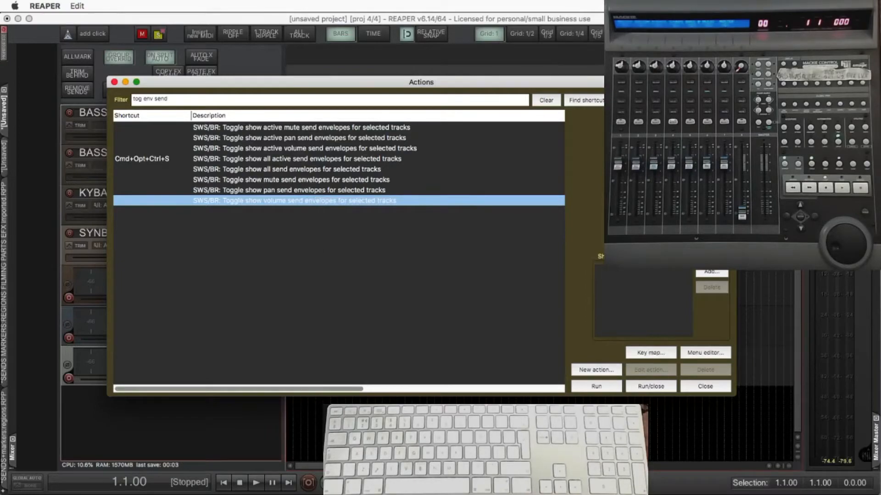
# In MCU.zon in TextEdit, add a second Send mapping with the action Reaper _BR_T_SHOW_SEND_ENV_VOL_SEL_TRACK below the existing one and save the file.
pyautogui.press('super+Tab')
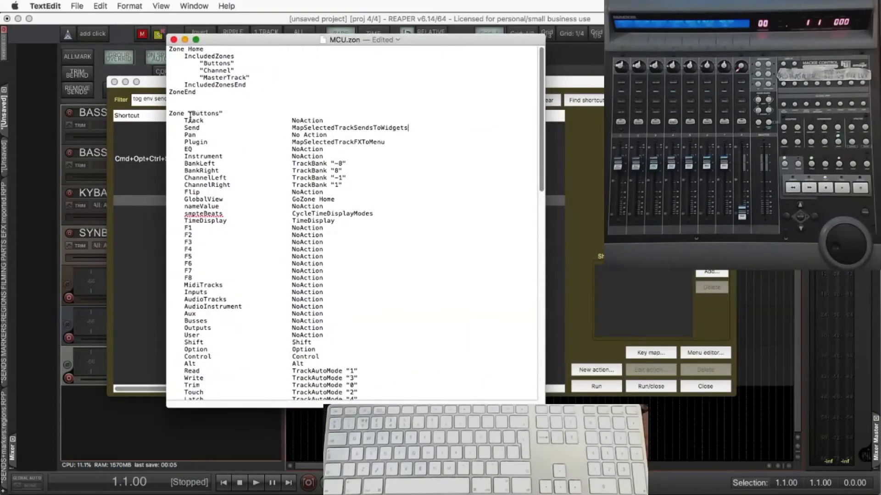
pyautogui.click(409, 128)
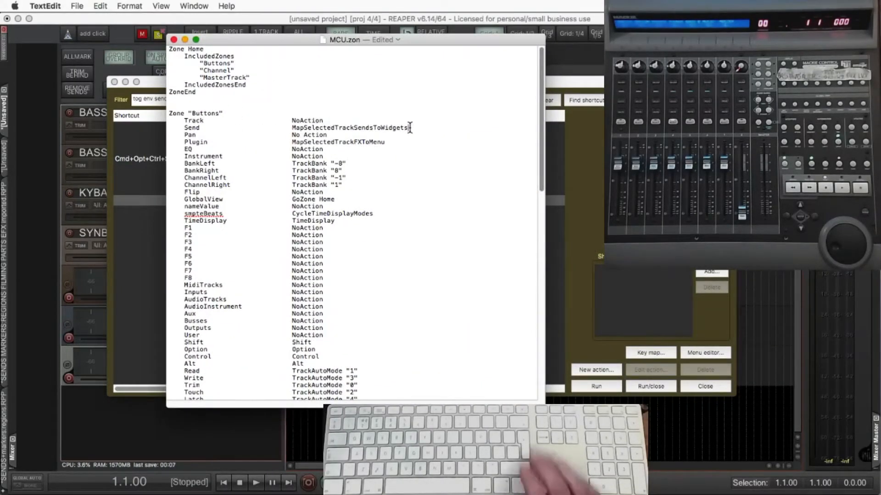
pyautogui.press('Return')
pyautogui.press('Tab')
pyautogui.write('Send')
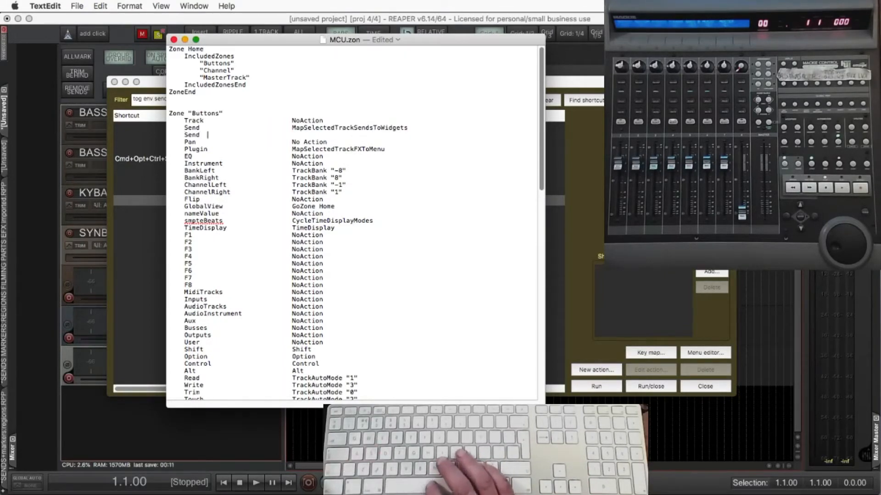
pyautogui.press('Tab')
pyautogui.press('Tab')
pyautogui.press('Tab')
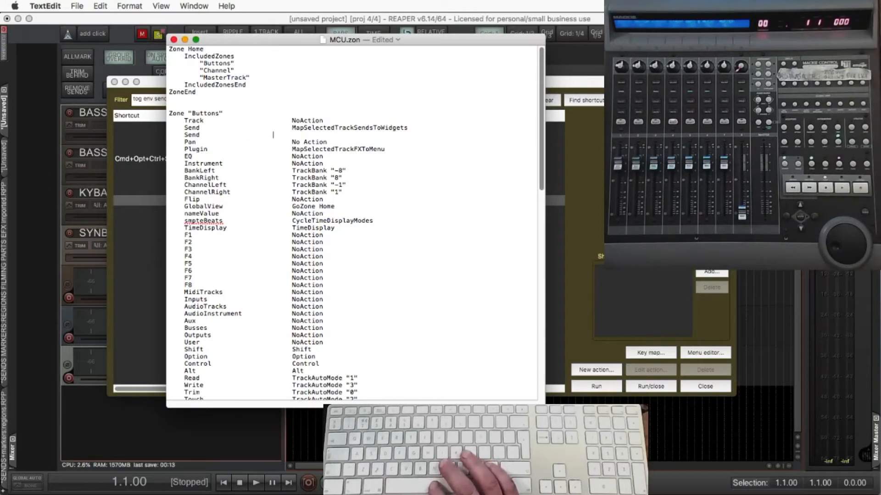
pyautogui.write('Reaper')
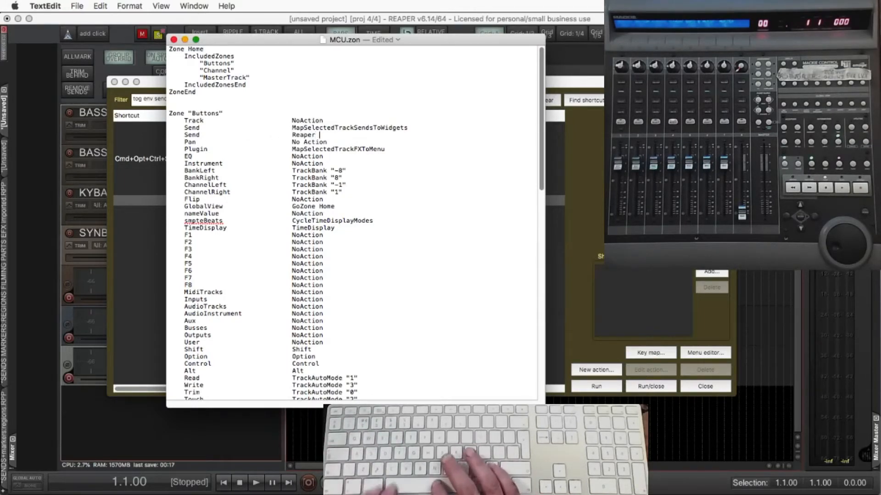
pyautogui.press('super+v')
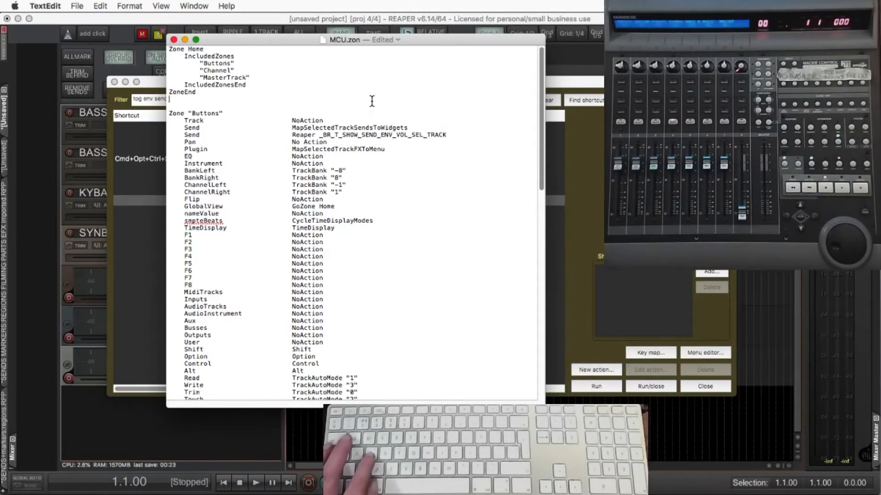
pyautogui.press('super+s')
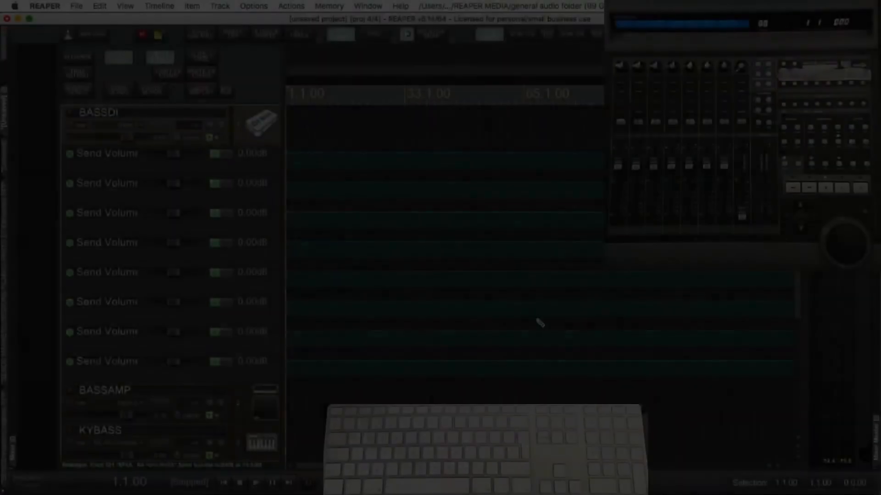
# In REAPER, filter the actions by "hide env send" and copy the command ID of "SWS/BR: Hide all send envelopes for selected tracks".
pyautogui.hotkey('shift', '/')
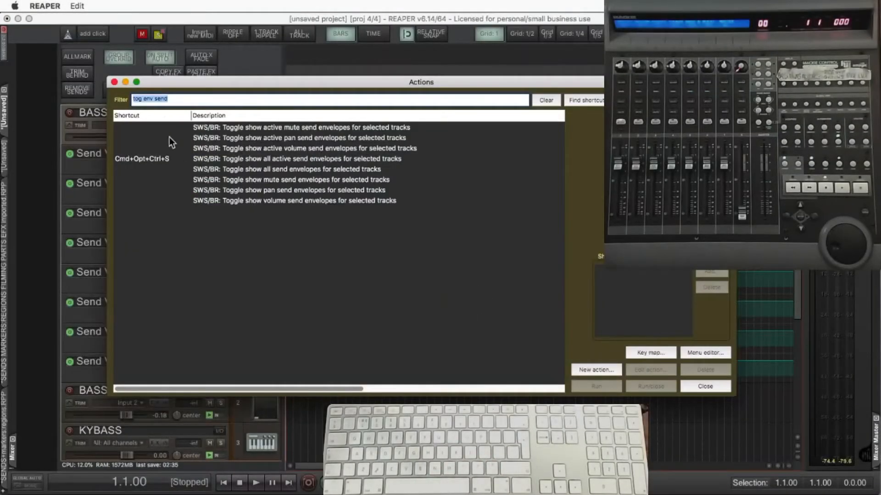
pyautogui.click(142, 101)
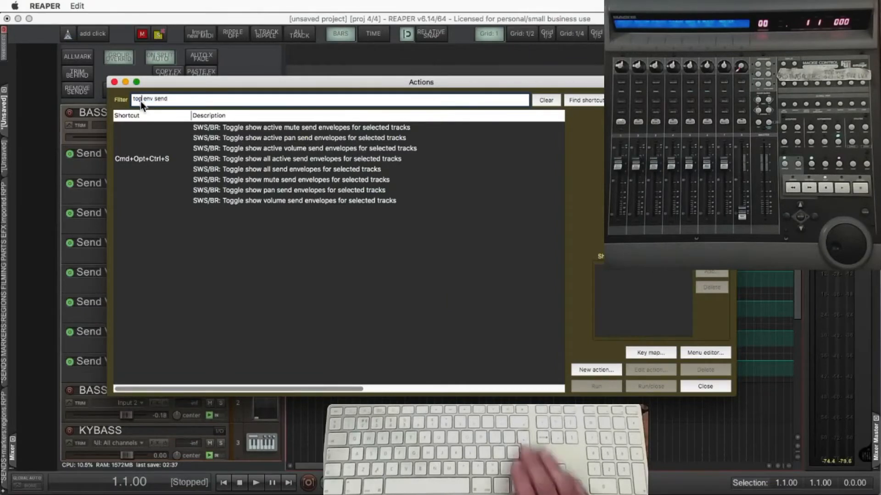
pyautogui.press('BackSpace')
pyautogui.press('BackSpace')
pyautogui.press('BackSpace')
pyautogui.write('hide')
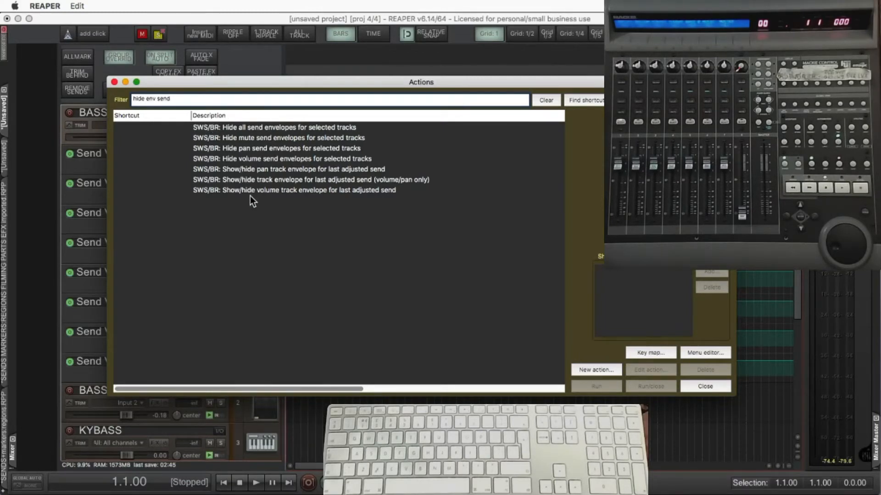
pyautogui.click(238, 129)
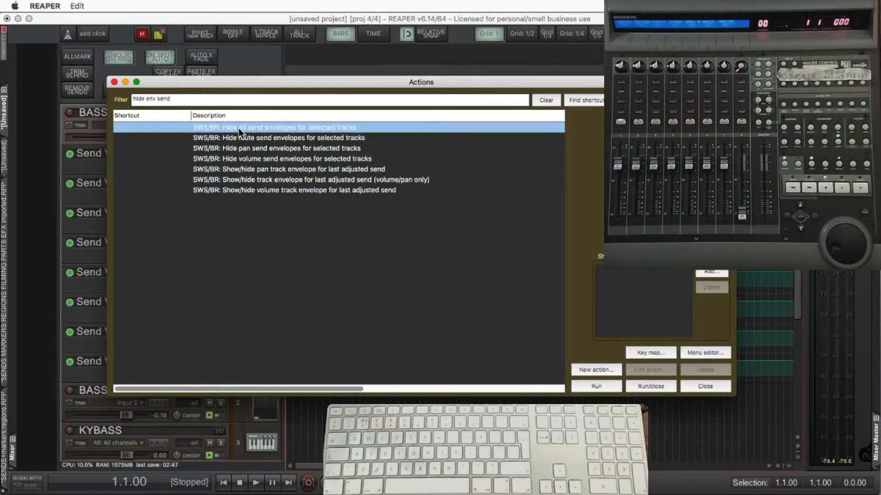
pyautogui.rightClick(239, 131)
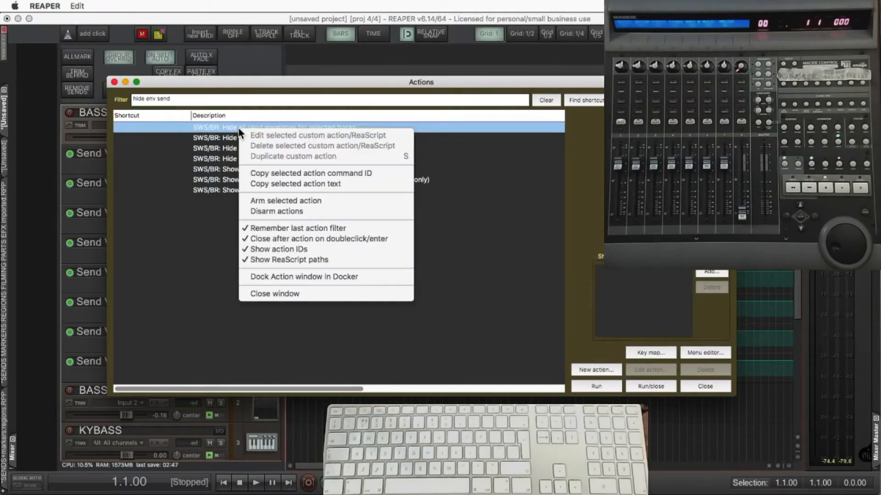
pyautogui.click(269, 174)
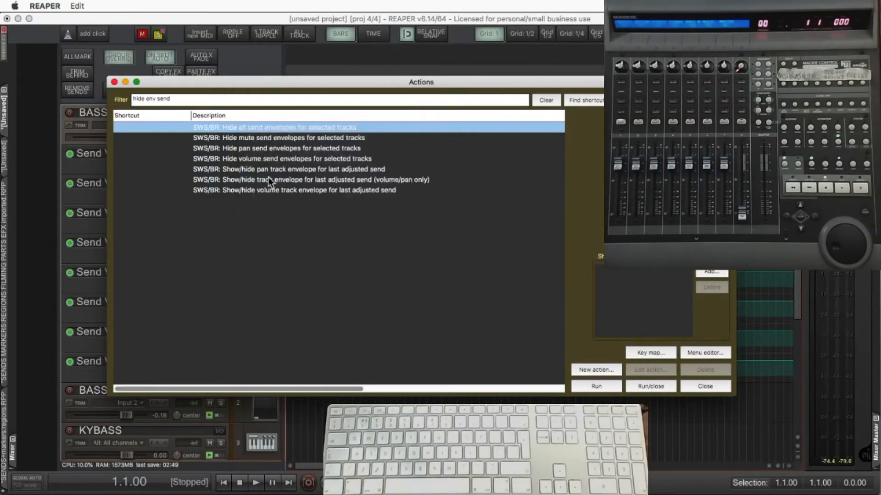
pyautogui.click(693, 384)
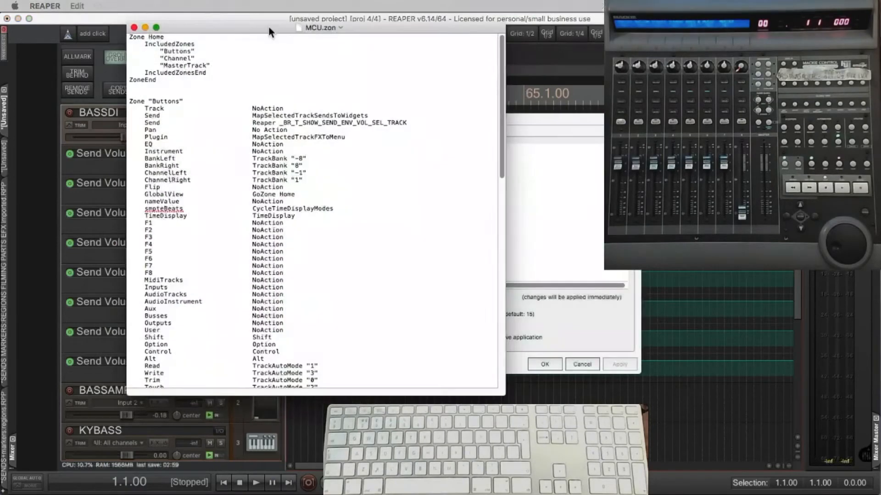
# In MCU.zon in TextEdit, add a second GlobalView mapping below GoZone Home with the Reaper action and the copied command ID.
pyautogui.click(269, 26)
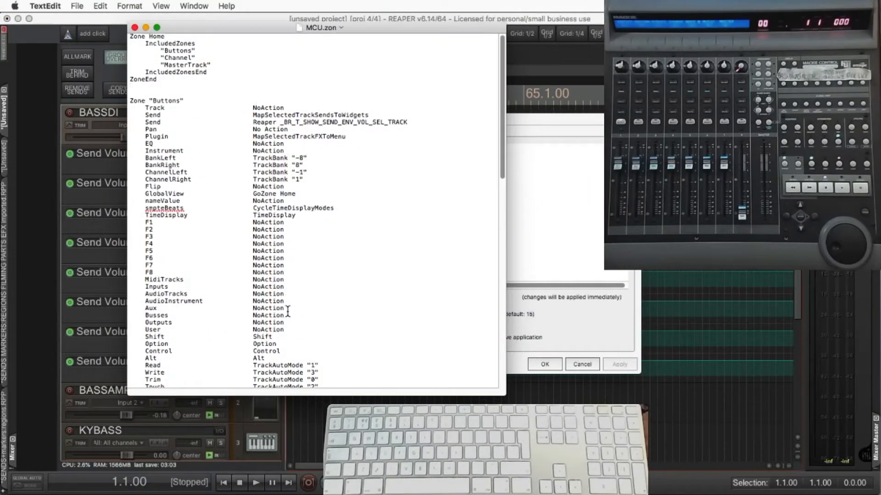
pyautogui.scroll(-5, 285, 312)
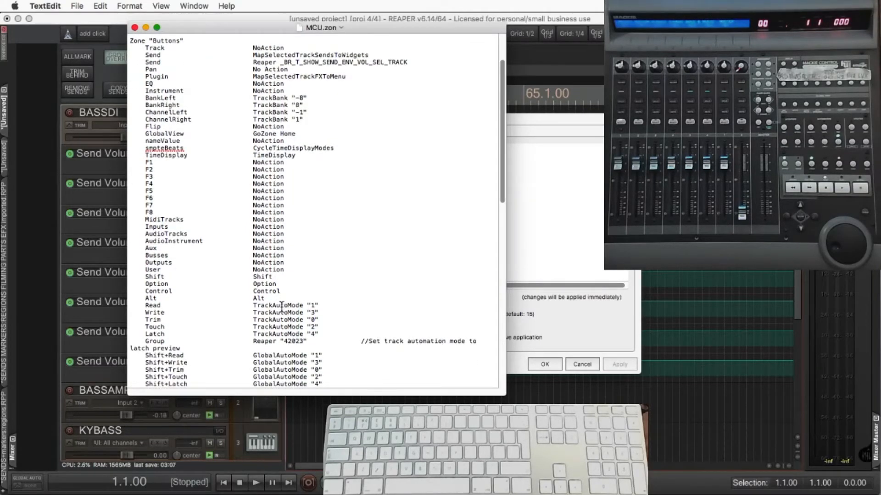
pyautogui.click(297, 133)
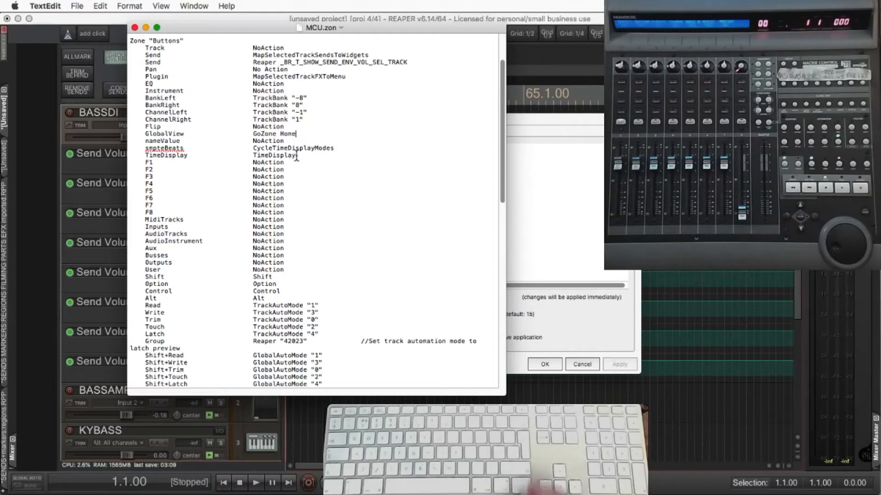
pyautogui.press('Return')
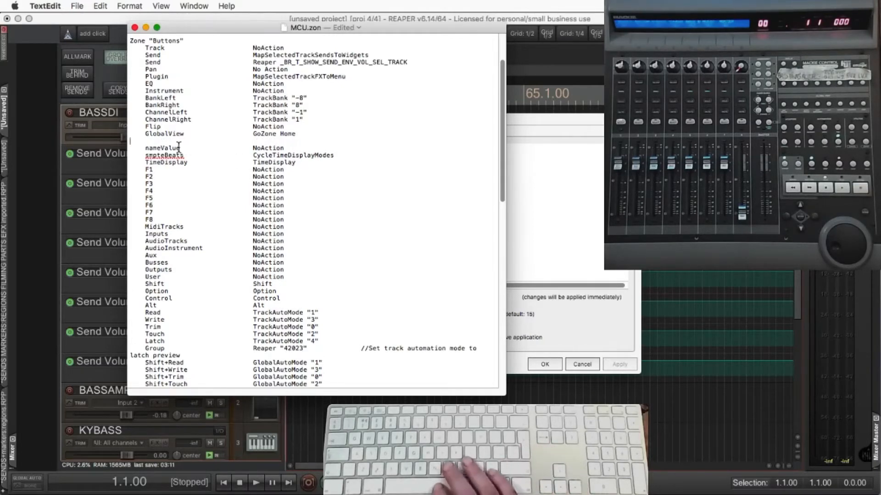
pyautogui.write('Glob')
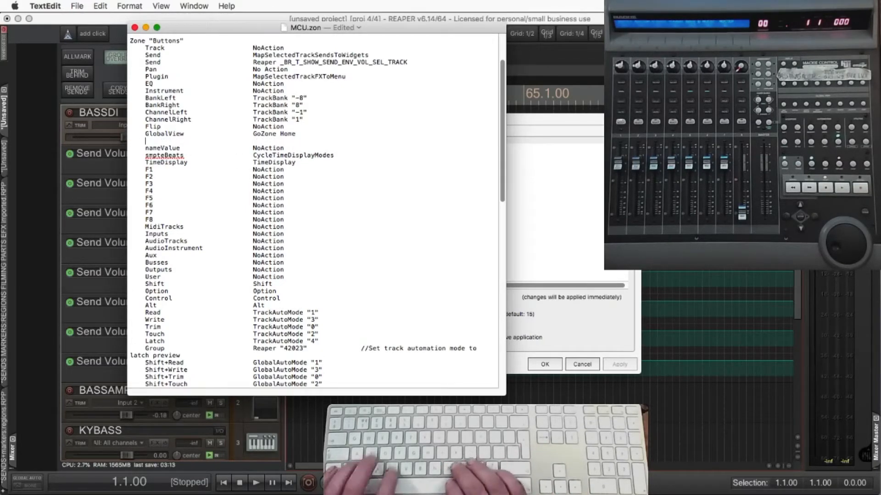
pyautogui.write('alView')
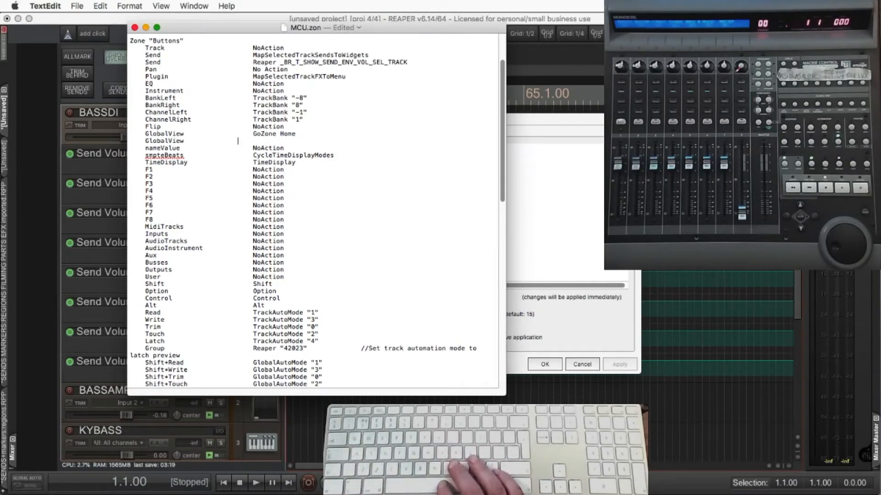
pyautogui.write('                  Re')
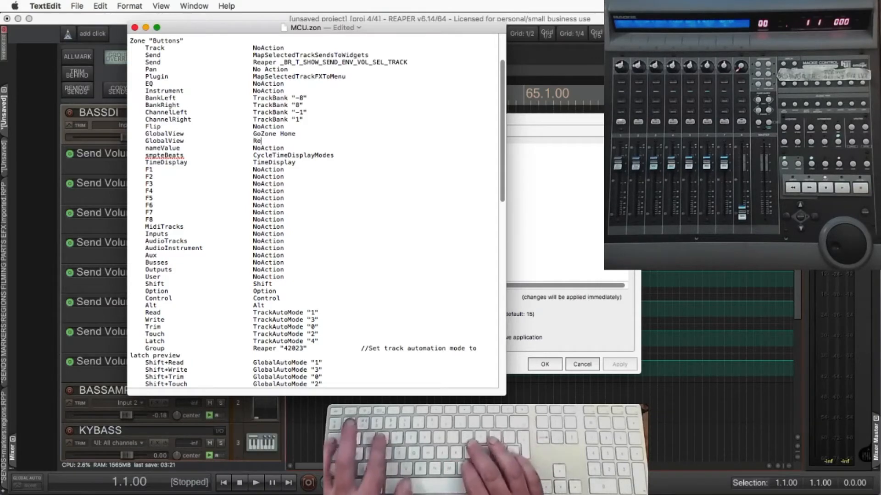
pyautogui.write('aper')
pyautogui.press('cmd+v')
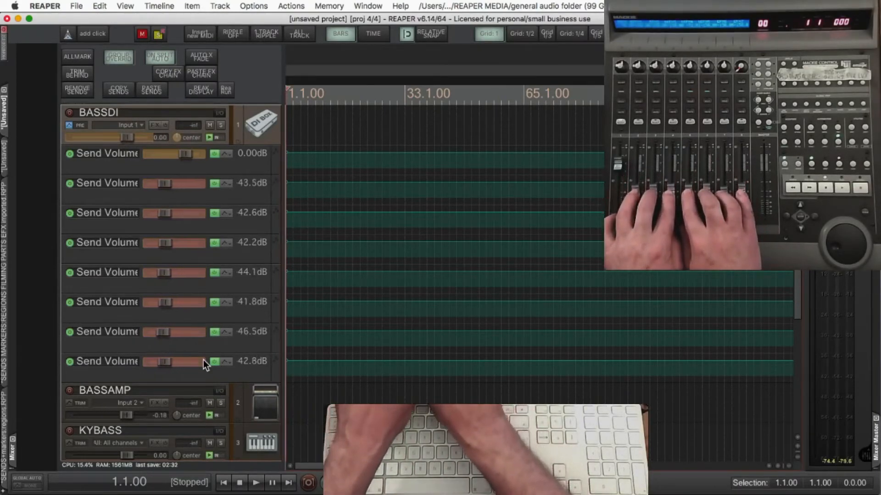
pyautogui.press('c')
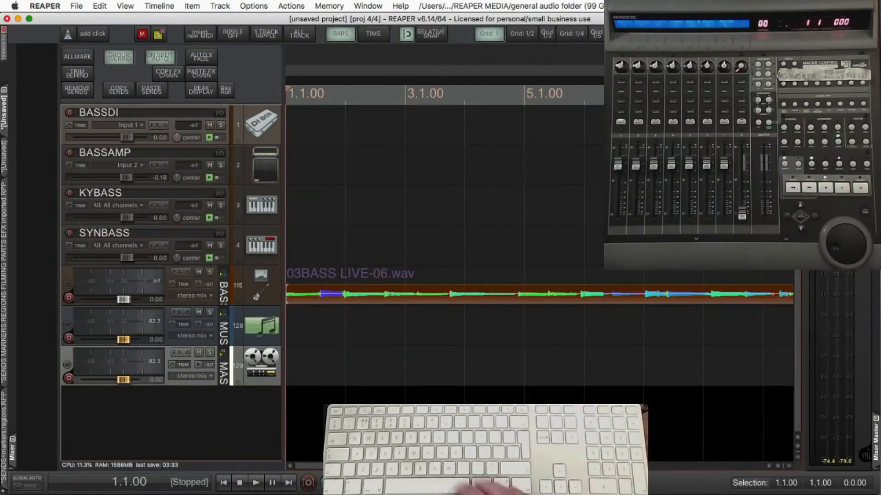
# In REAPER's action list, open the custom action "LATCH , SHOW AND ARM SEND VOLUME AUTOMATION (MACKIE)" and review its component actions.
pyautogui.press('?')
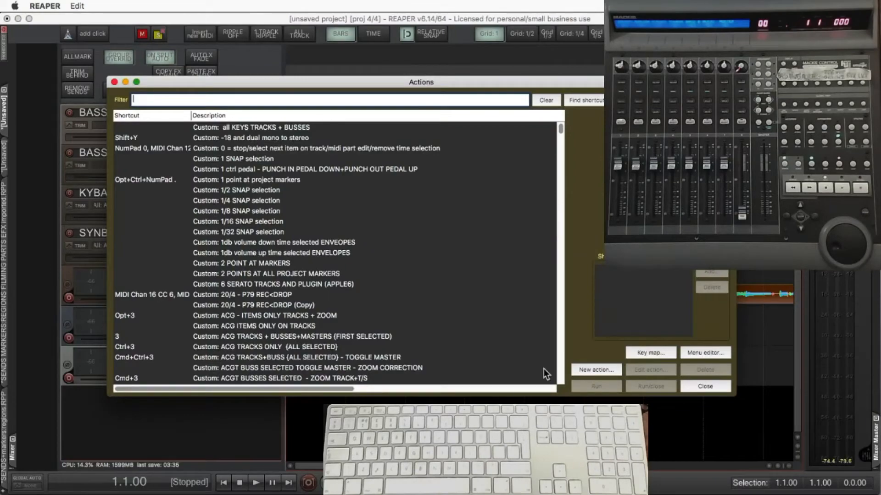
pyautogui.click(598, 369)
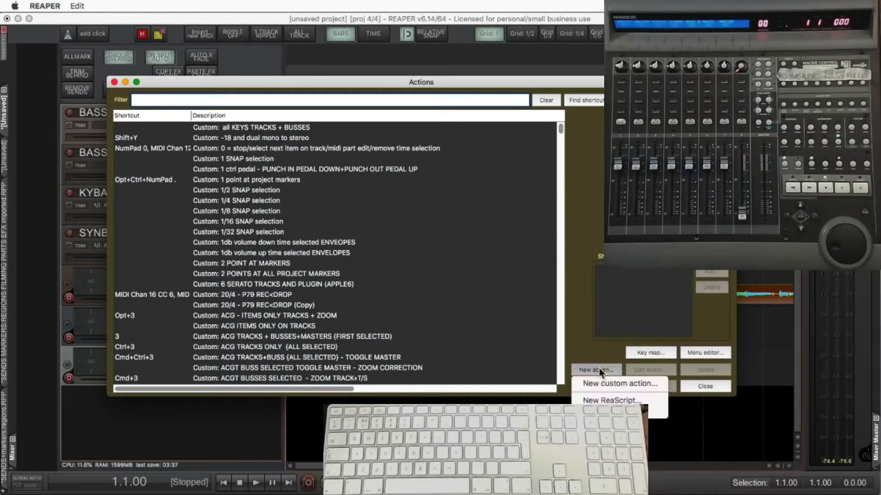
pyautogui.click(603, 381)
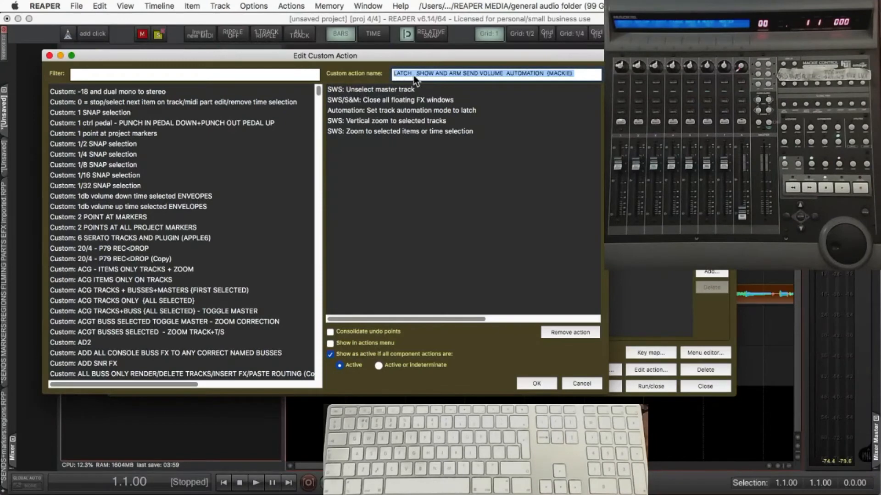
pyautogui.click(382, 88)
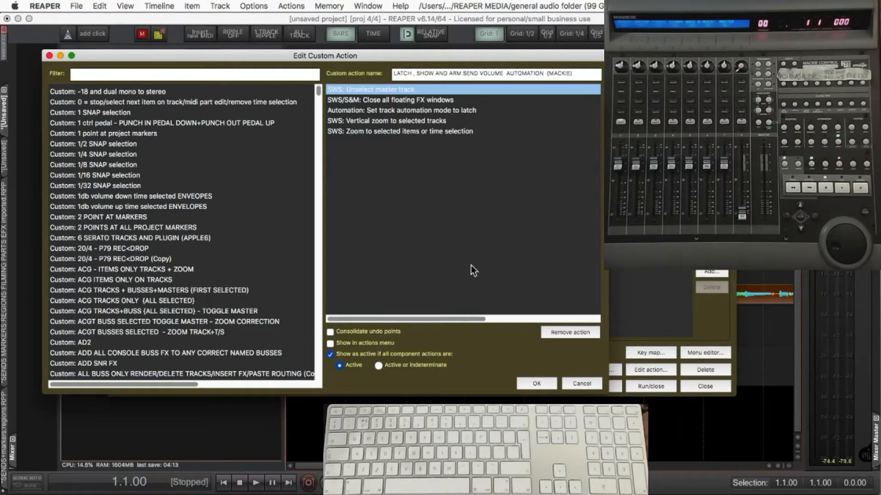
pyautogui.click(520, 383)
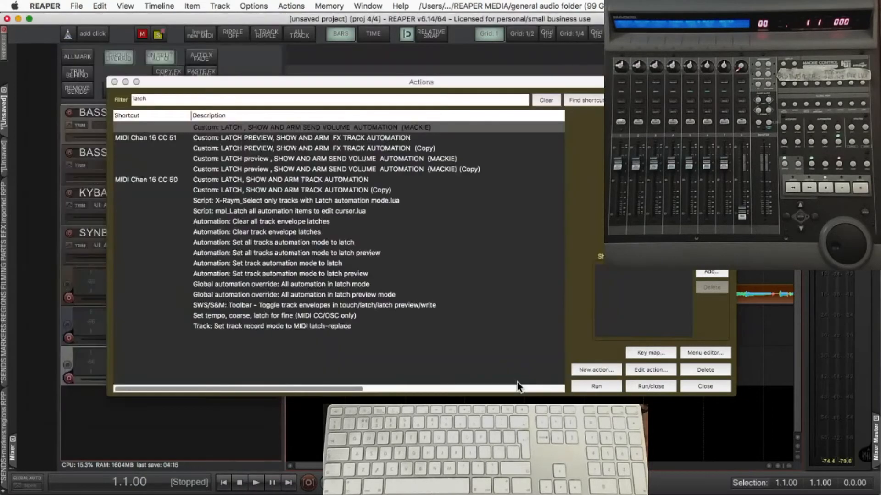
# Copy the command ID of the custom action "LATCH , SHOW AND ARM SEND VOLUME AUTOMATION (MACKIE)" and close the action list.
pyautogui.rightClick(275, 128)
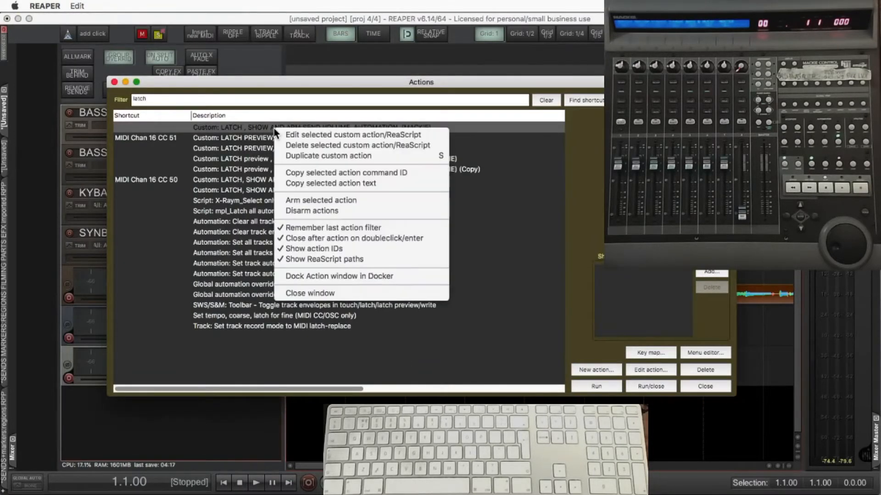
pyautogui.click(306, 173)
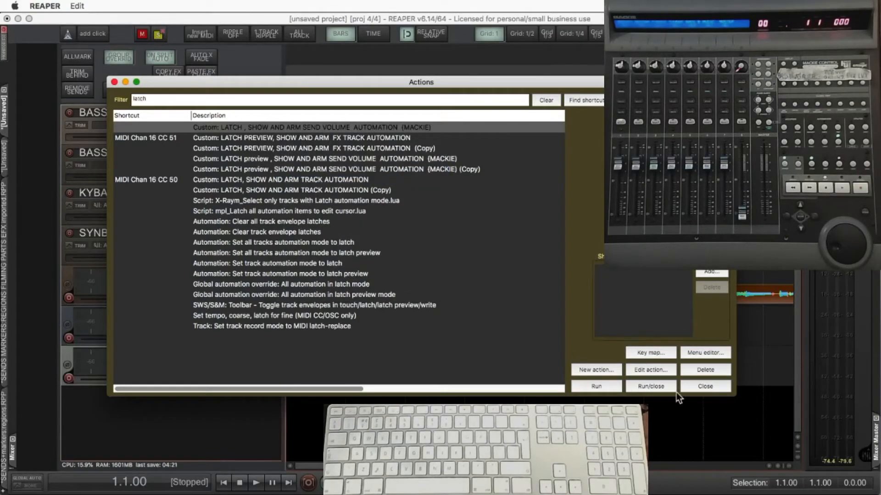
pyautogui.click(698, 389)
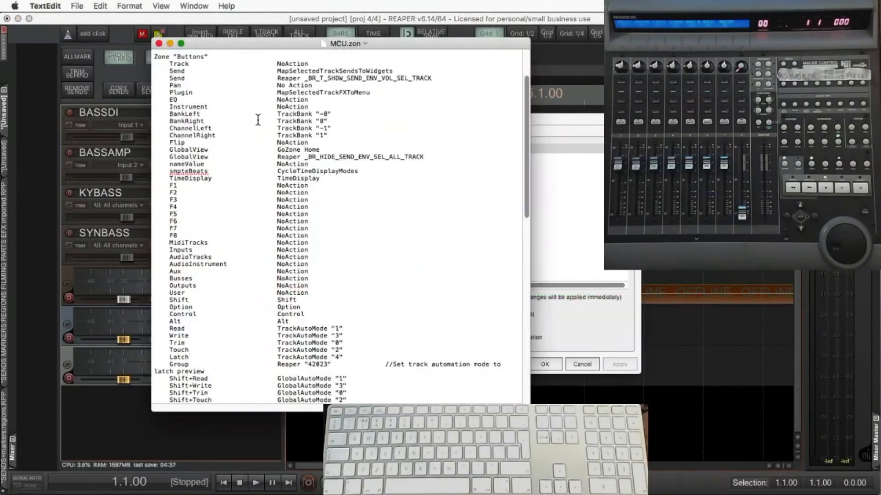
# In MCU.zon in TextEdit, replace the Latch mapping's action with Reaper, the copied command ID and the comment "// LATCH+ZOOM ENV", and save.
pyautogui.scroll(-5, 351, 229)
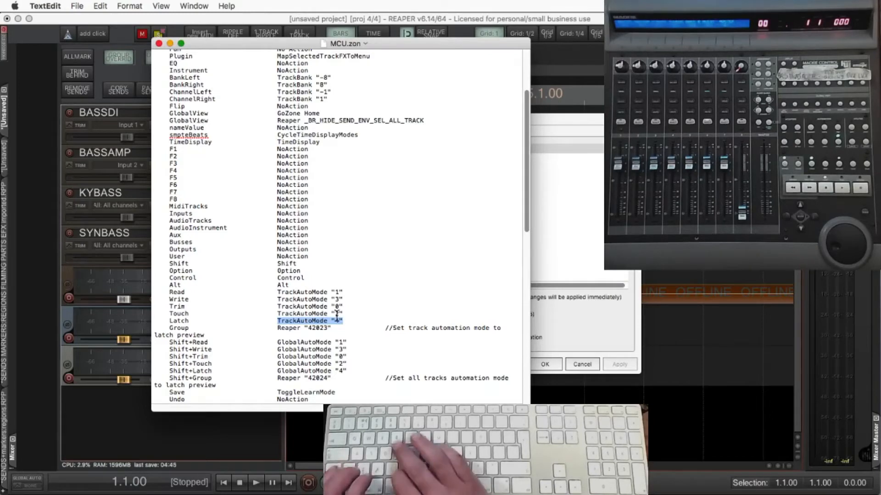
pyautogui.write('Reaper')
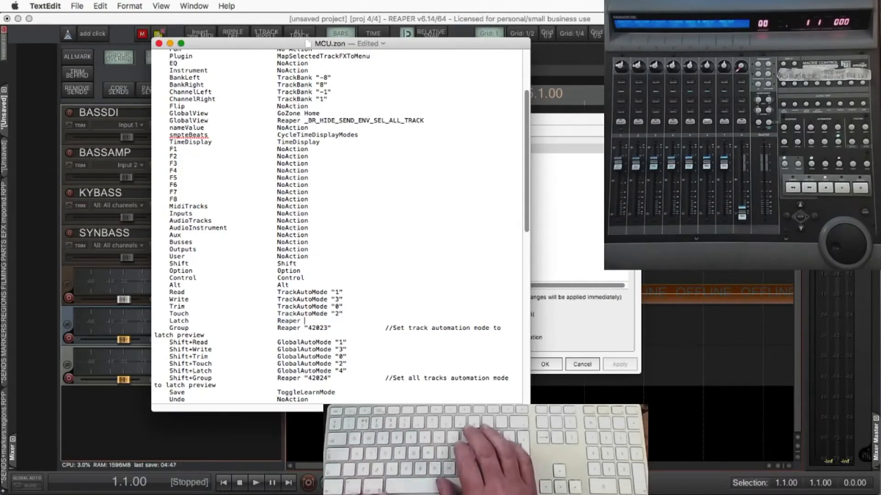
pyautogui.press('super+v')
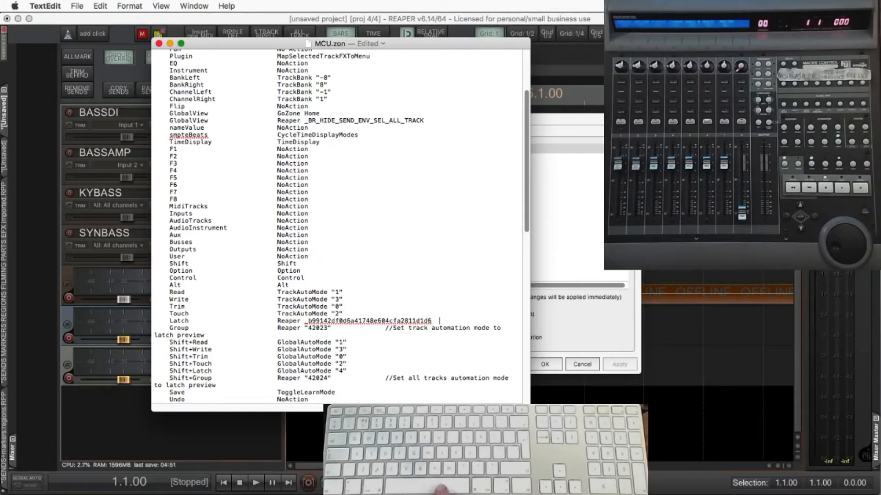
pyautogui.write('//')
pyautogui.write(' LAT')
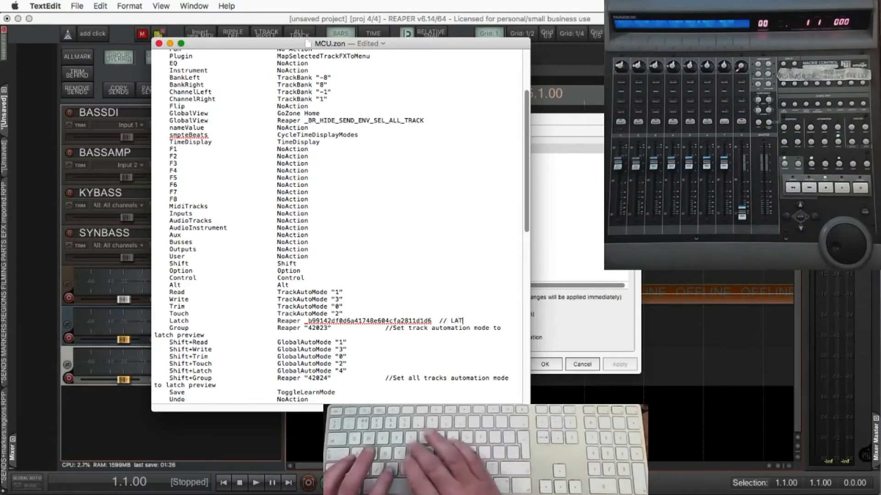
pyautogui.write('CH+ZOOM ')
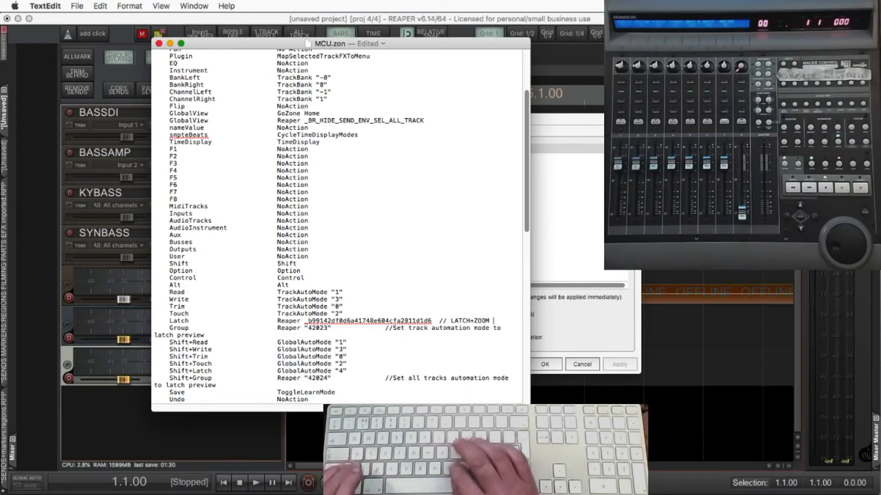
pyautogui.write('ENV')
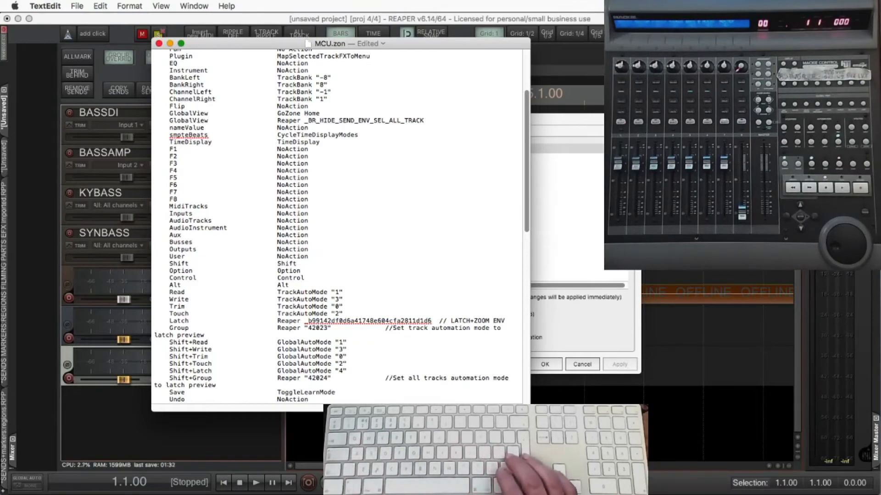
pyautogui.press('super+s')
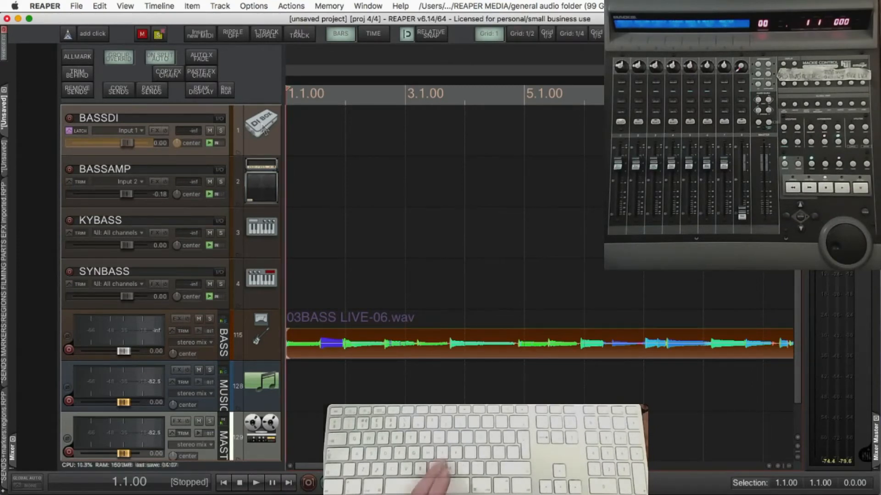
# In REAPER, filter the actions by "trim read" and copy the command ID of "Automation: Set track automation mode to trim/read".
pyautogui.hotkey('shift', '/')
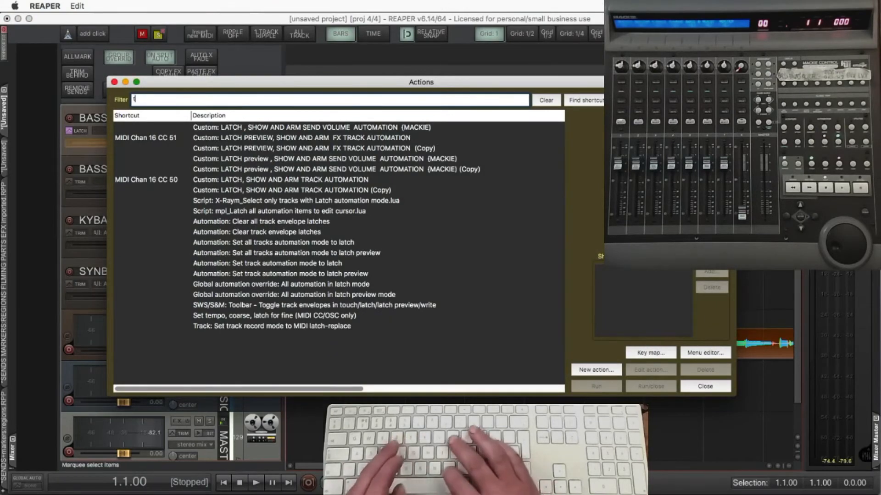
pyautogui.write('trim read')
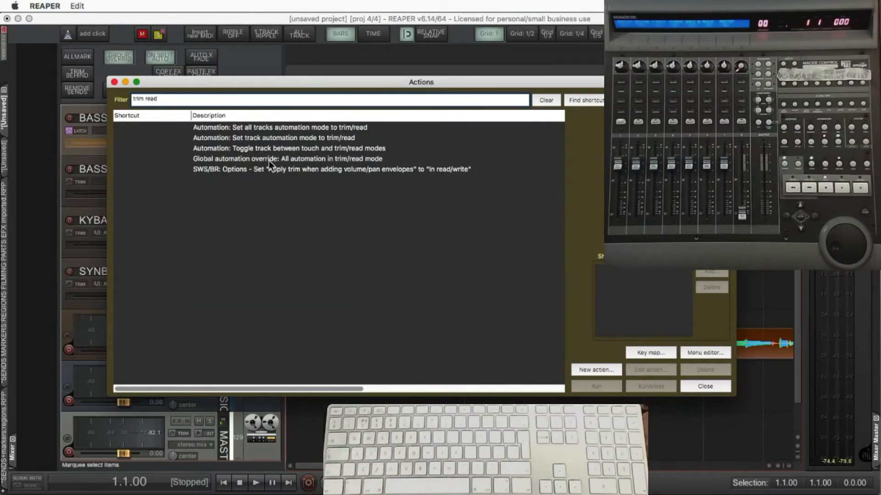
pyautogui.click(238, 137)
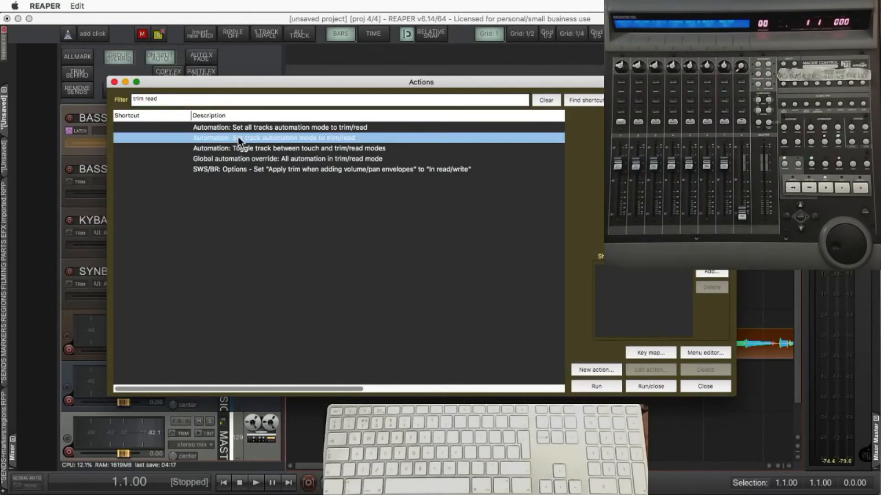
pyautogui.rightClick(266, 141)
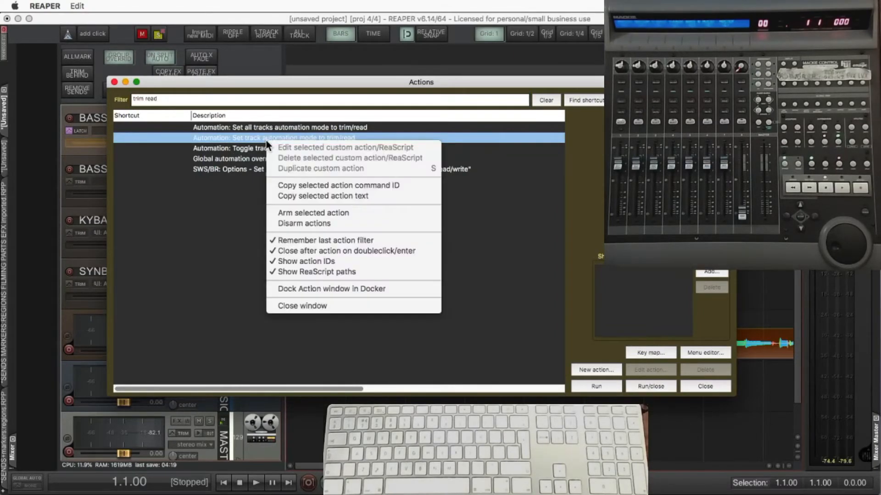
pyautogui.click(302, 187)
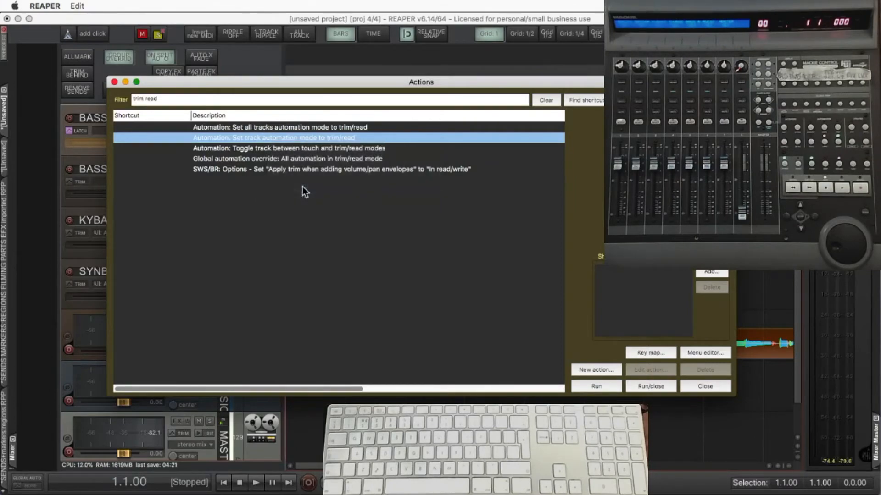
pyautogui.click(705, 386)
# Switch to MCU.zon in TextEdit and replace the Trim mapping's TrackAutoMode action with Reaper 40400.
pyautogui.press('super+Tab')
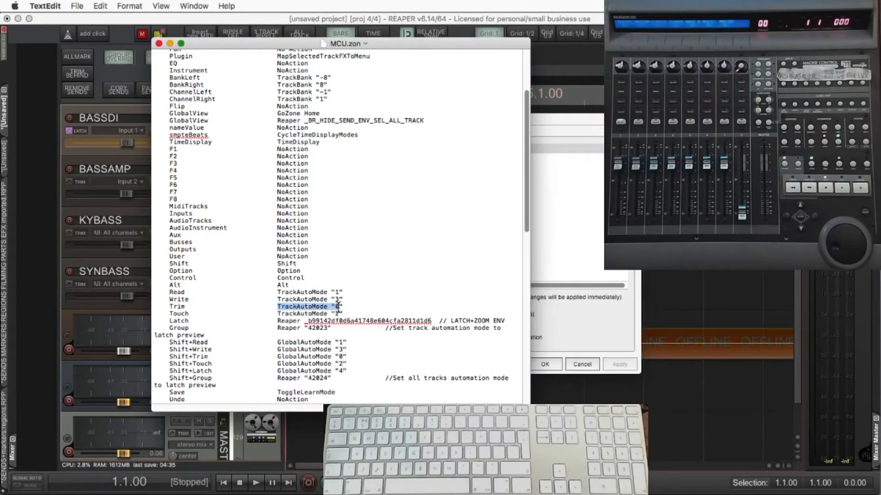
pyautogui.moveTo(337, 306); pyautogui.dragTo(344, 304)
pyautogui.write('Reape')
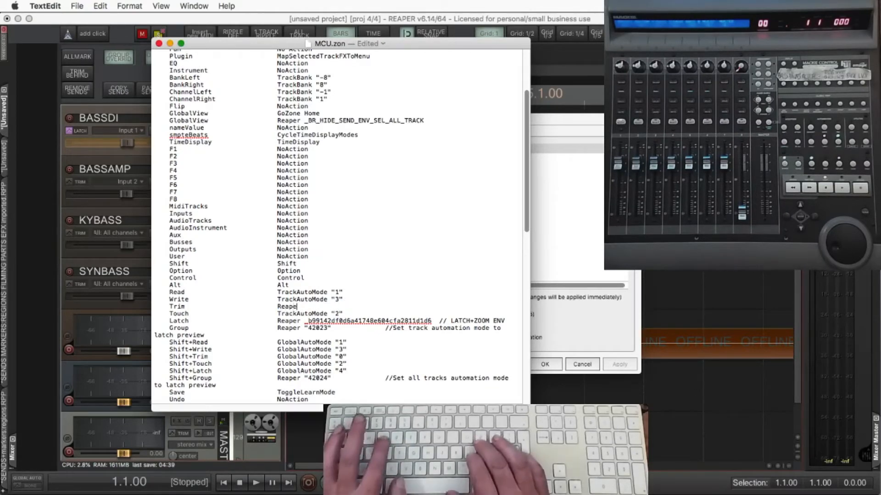
pyautogui.write('r 40400')
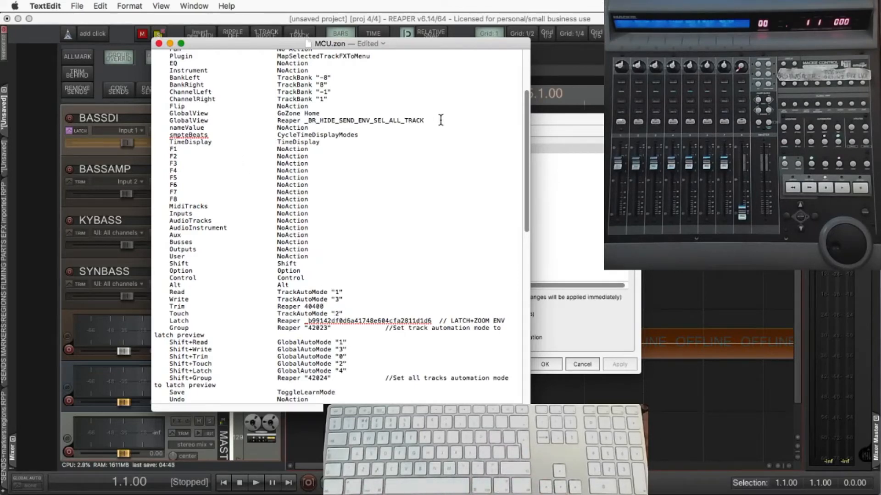
# Add a third GlobalView mapping with the action Reaper 40400 below the hide-send-envelopes line and save MCU.zon.
pyautogui.click(424, 121)
pyautogui.press('Return')
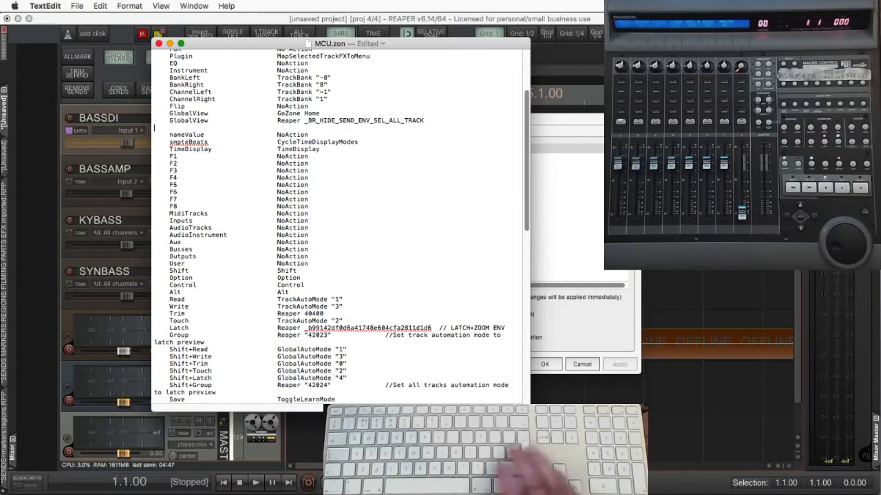
pyautogui.write('Glo')
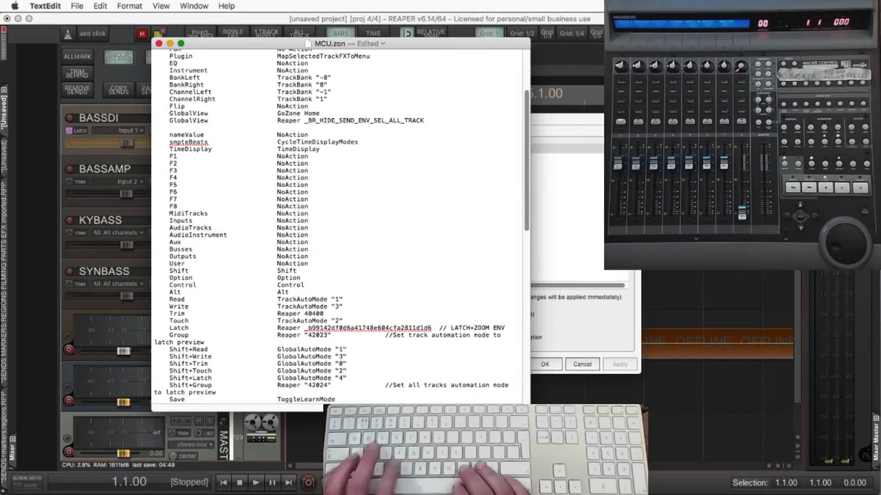
pyautogui.write('bal')
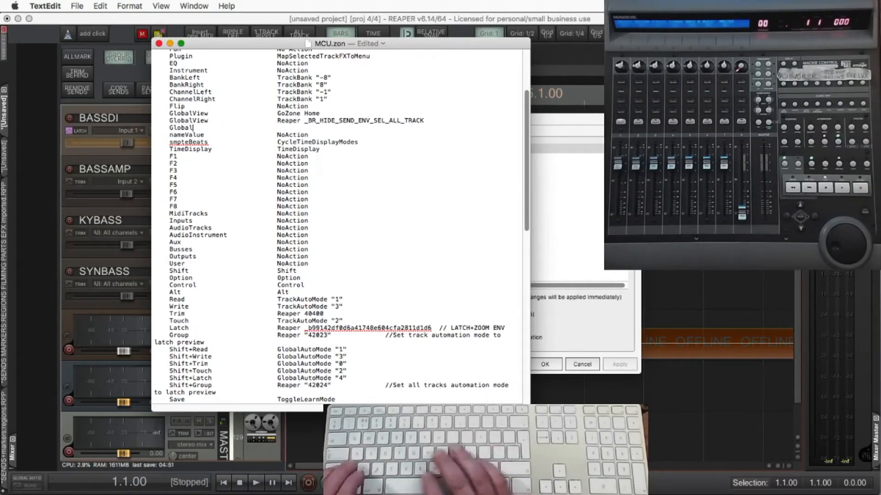
pyautogui.write('View  ')
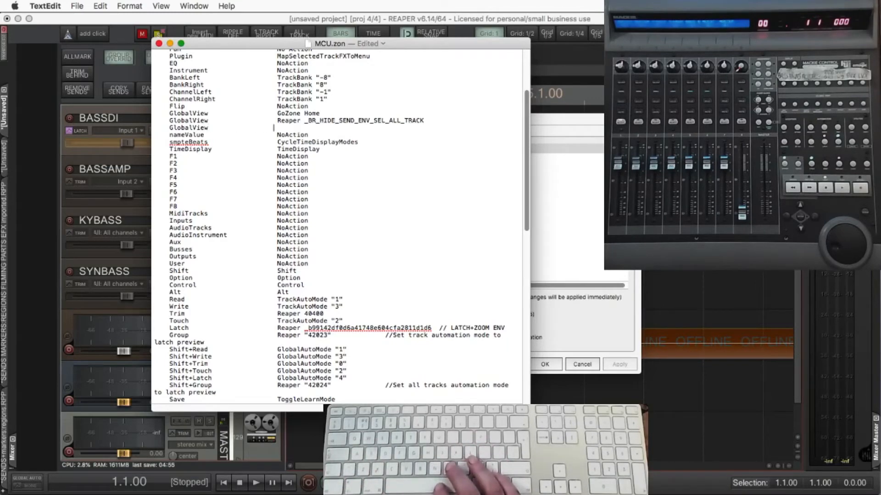
pyautogui.write('                  Re')
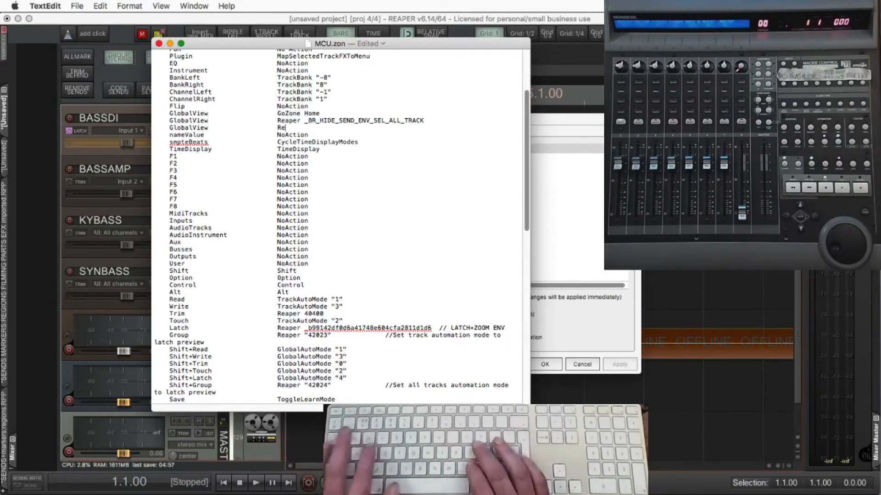
pyautogui.write('aper ')
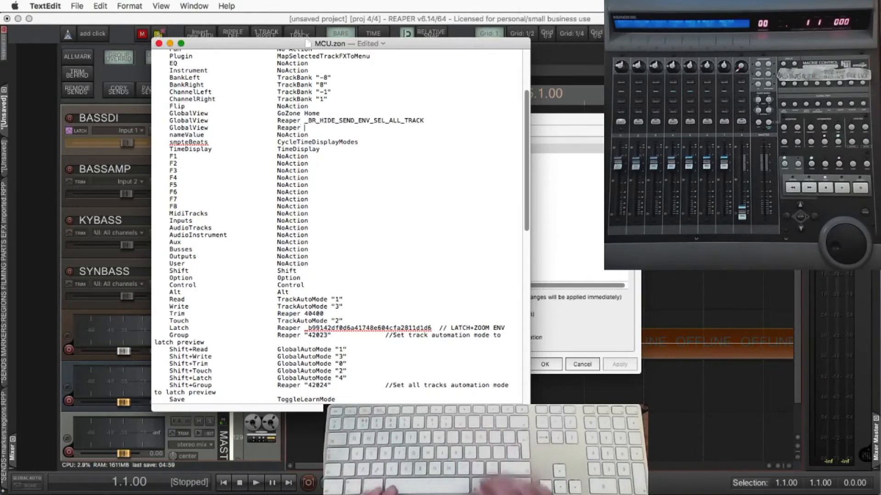
pyautogui.write('40400')
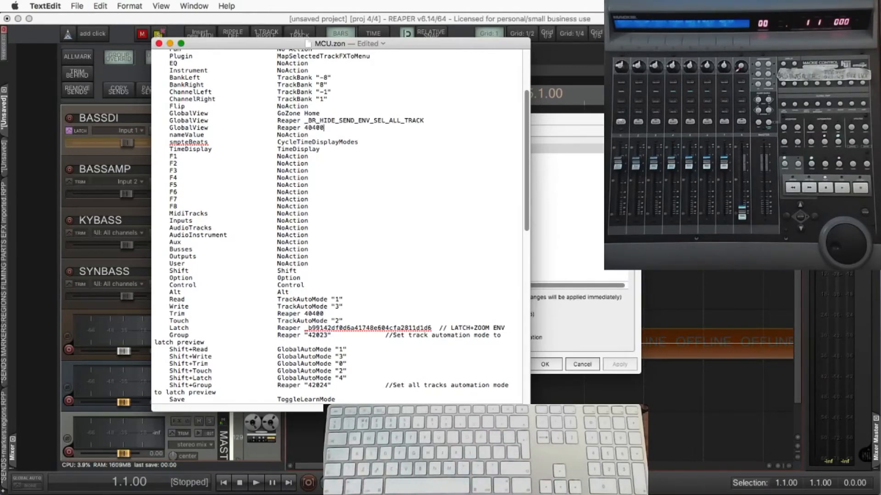
pyautogui.press('super+s')
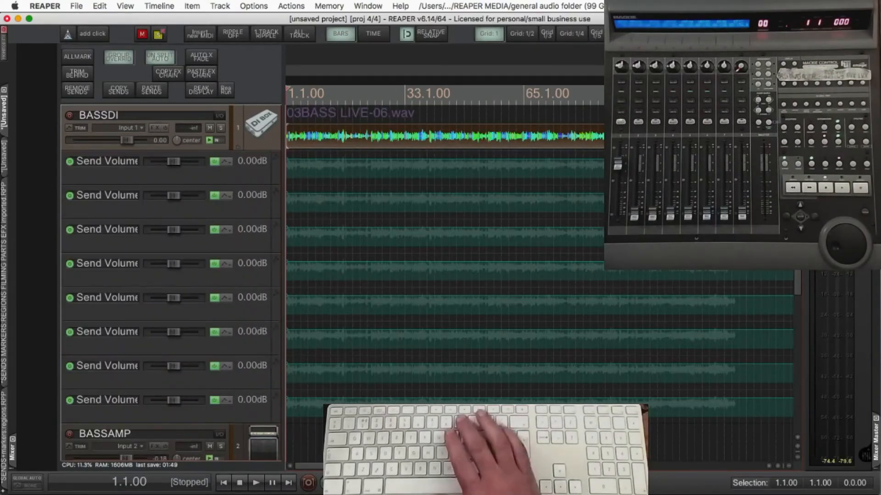
# In REAPER, show the EFX tracks and inspect the send routing of the COPY SENDS. EFX track.
pyautogui.press('F10')
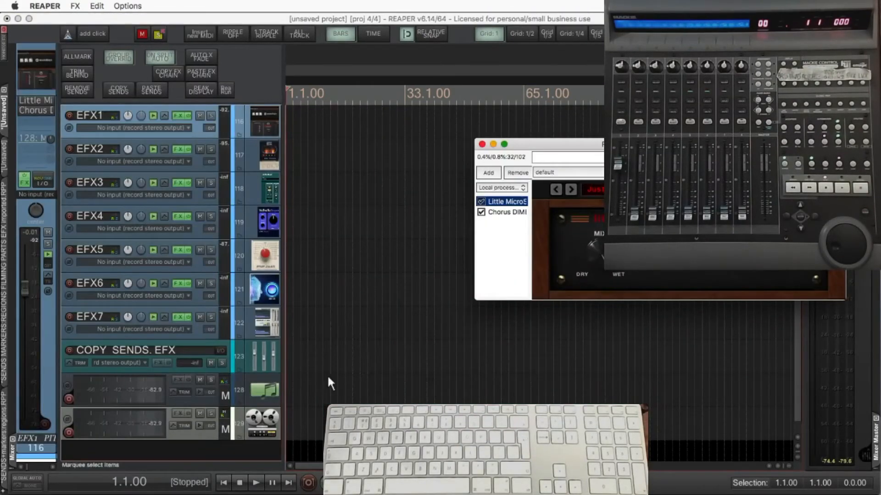
pyautogui.click(257, 354)
pyautogui.click(256, 352)
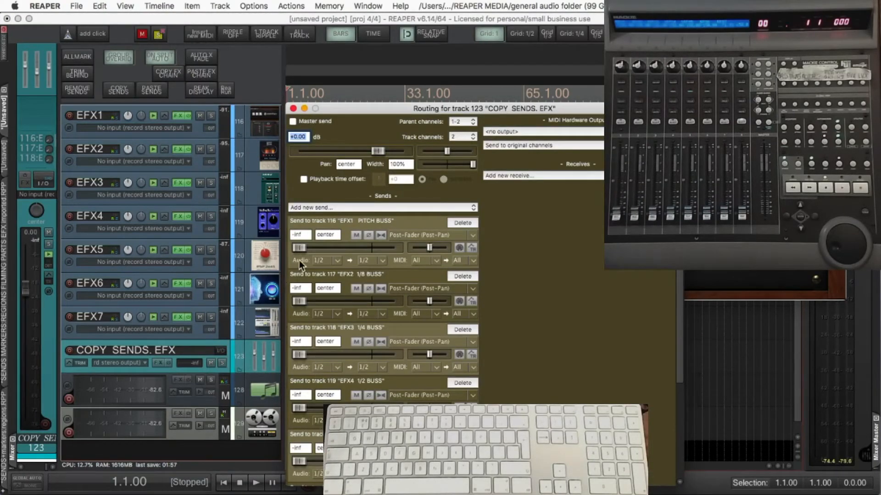
pyautogui.click(293, 108)
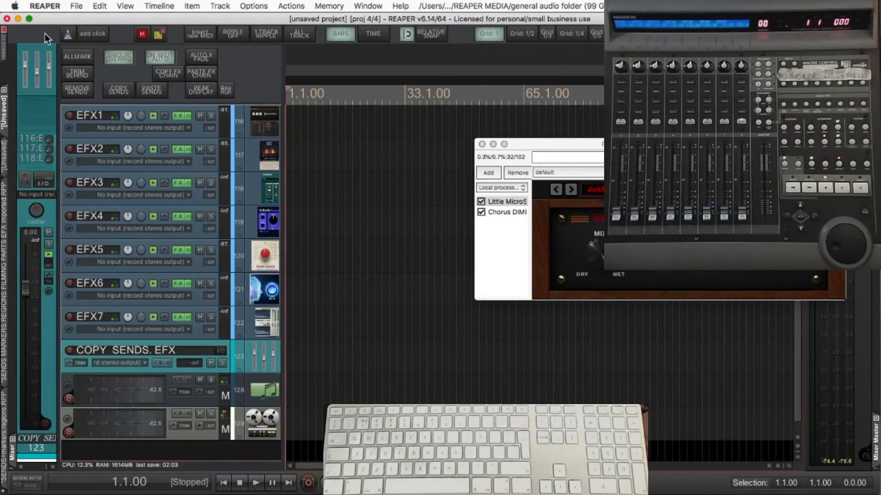
# Open REAPER's preferences and check the send default gain under Track/Send Defaults.
pyautogui.click(44, 9)
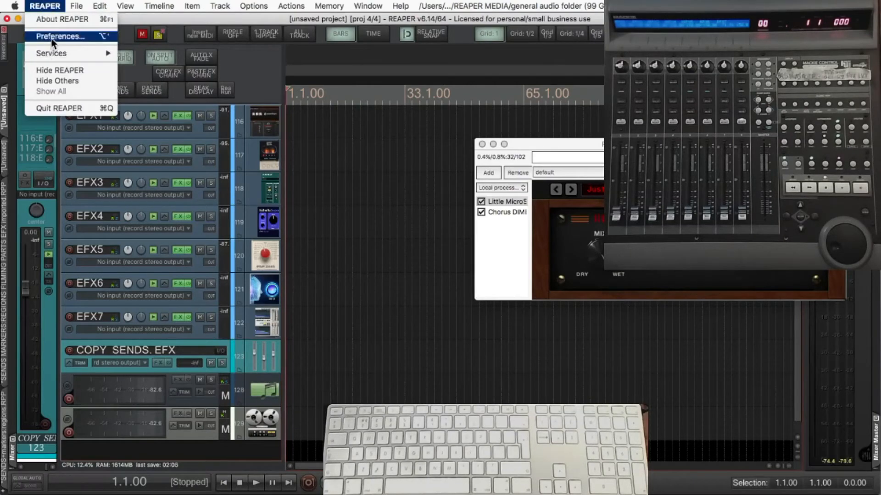
pyautogui.click(54, 37)
pyautogui.scroll(10, 275, 204)
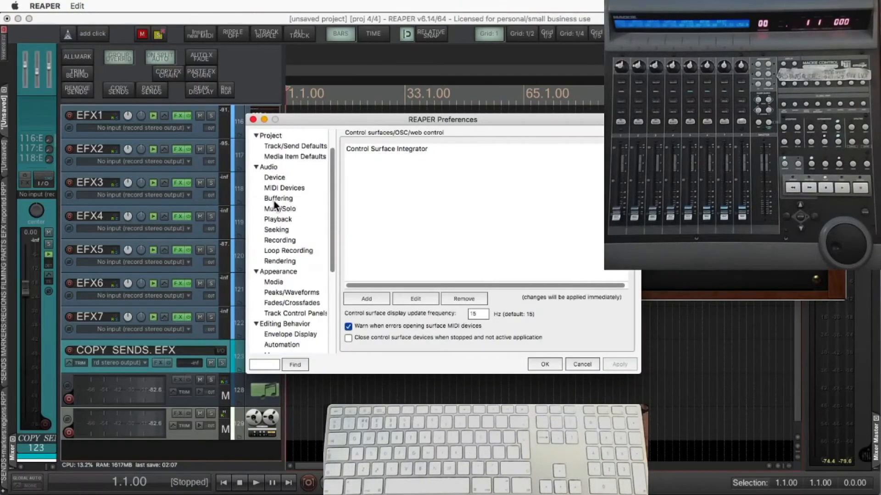
pyautogui.click(311, 145)
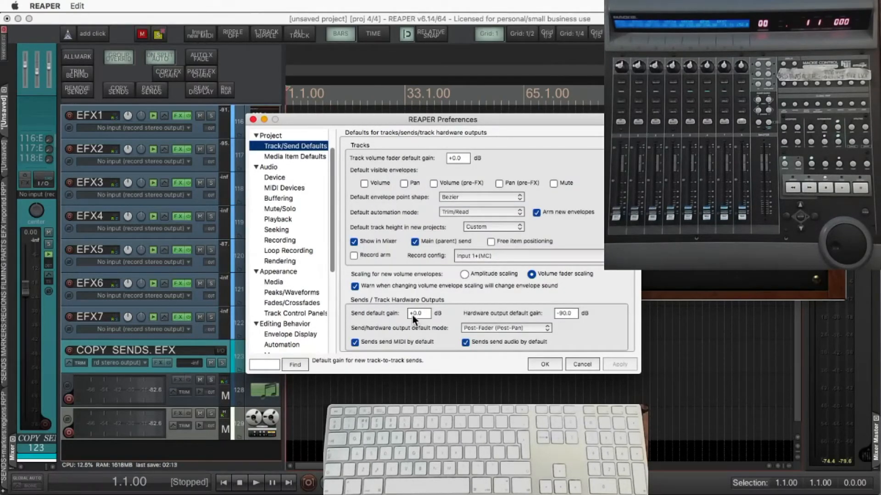
pyautogui.click(544, 364)
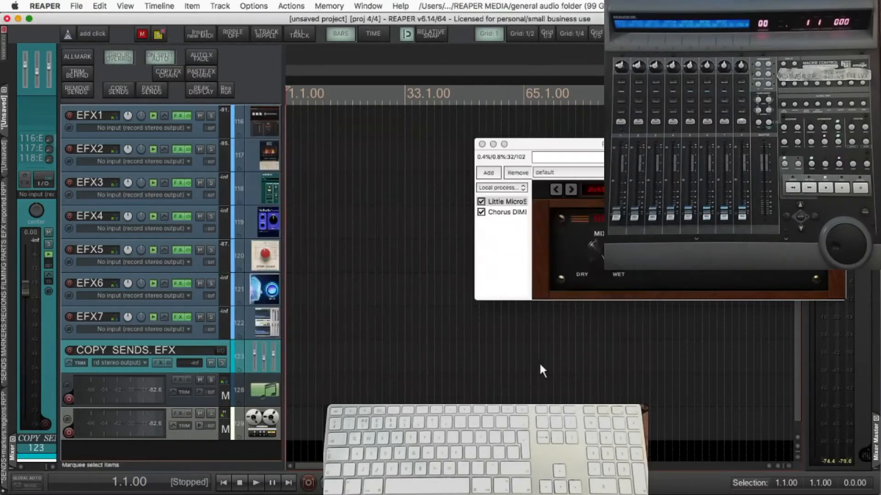
# Open the routing of the COPY SENDS. EFX track and reset its EFX sends to the default level.
pyautogui.click(267, 351)
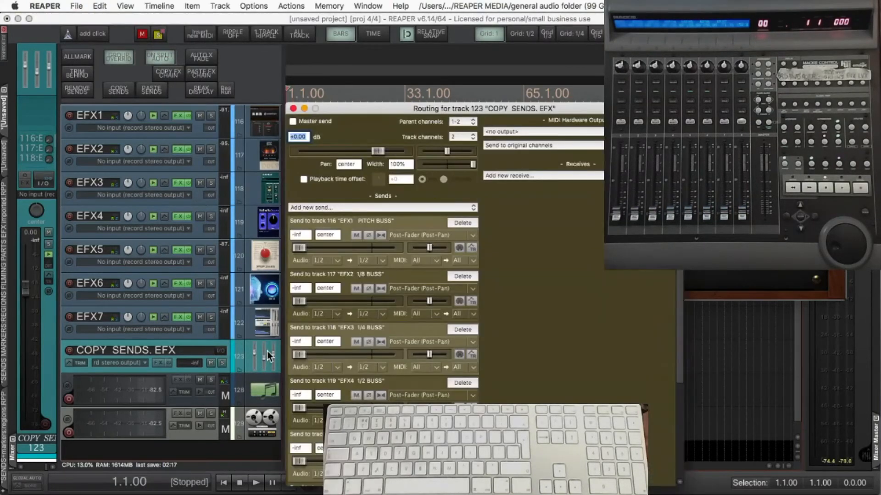
pyautogui.doubleClick(296, 247)
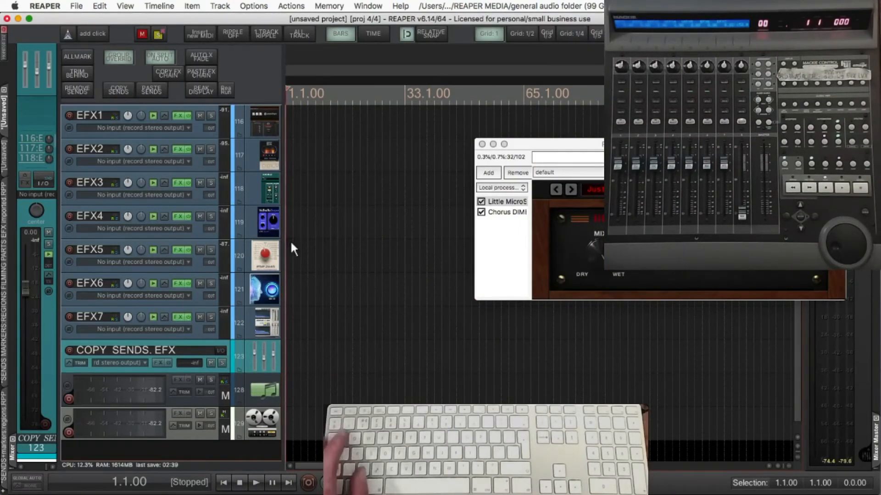
# Show the bass tracks, replace BASSDI's sends with the copied EFX sends, and route BASSDI to track 115 BASS BUSS.
pyautogui.hotkey('alt', '1')
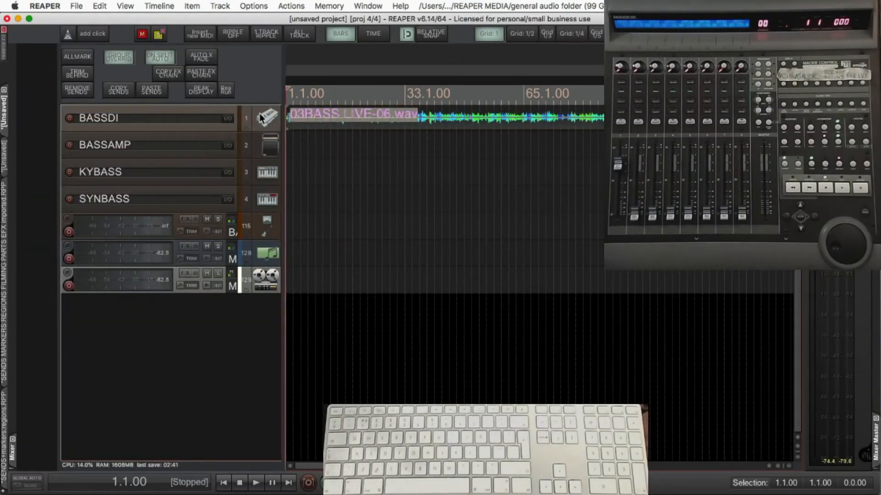
pyautogui.click(84, 89)
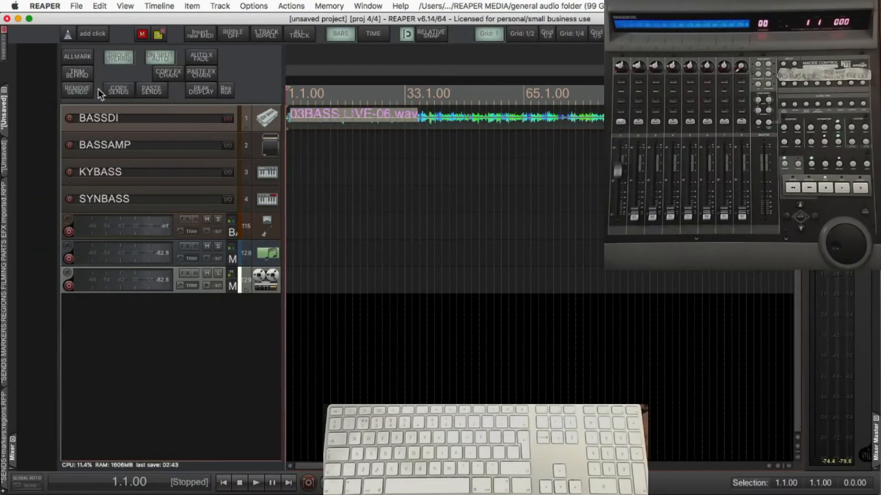
pyautogui.click(150, 89)
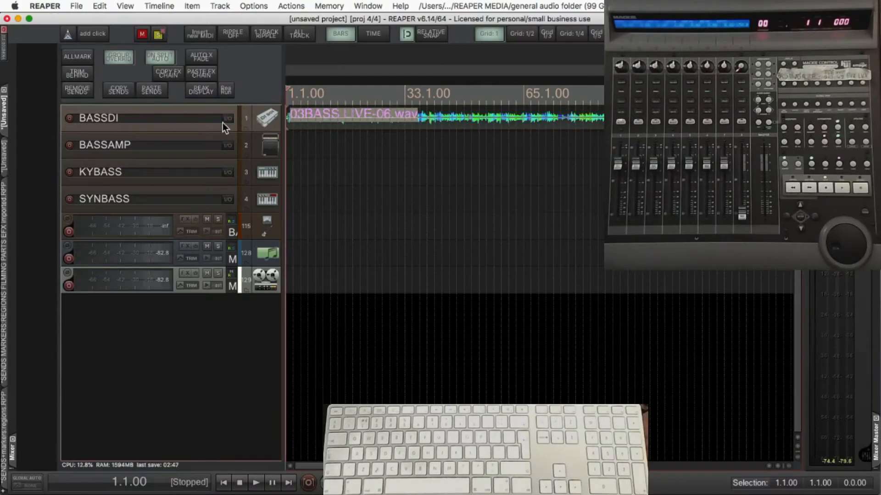
pyautogui.moveTo(227, 118); pyautogui.dragTo(257, 221)
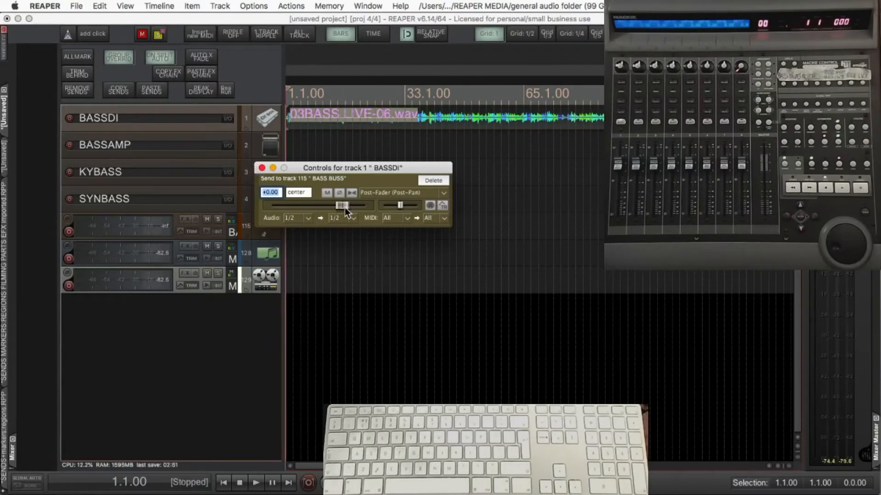
pyautogui.click(261, 168)
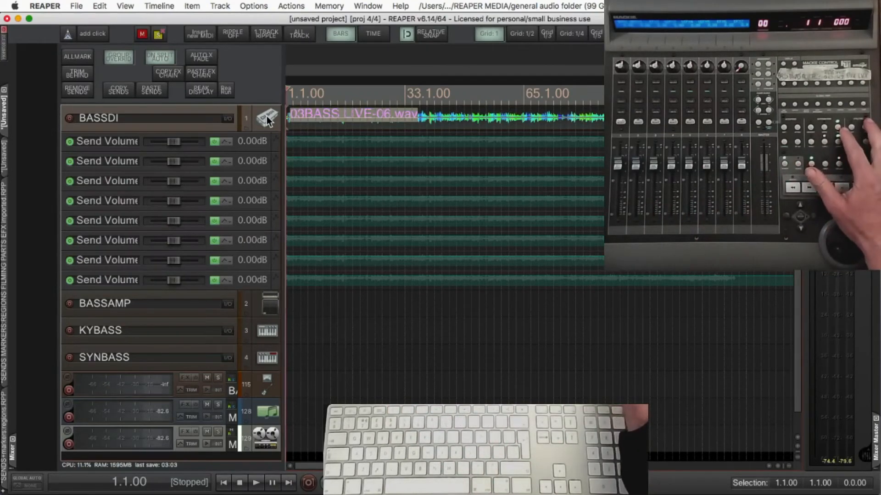
# Zoom in on BASSDI with its send volume envelopes and run playback to try the latch automation.
pyautogui.press('`')
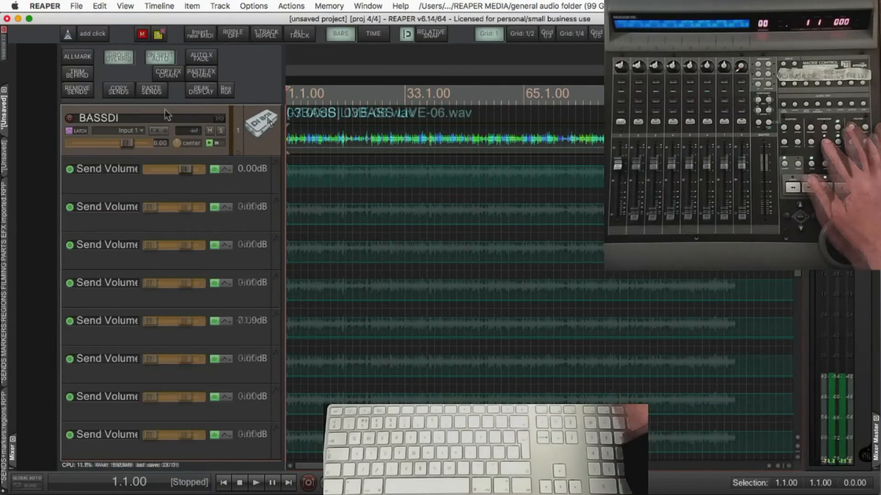
pyautogui.press('space')
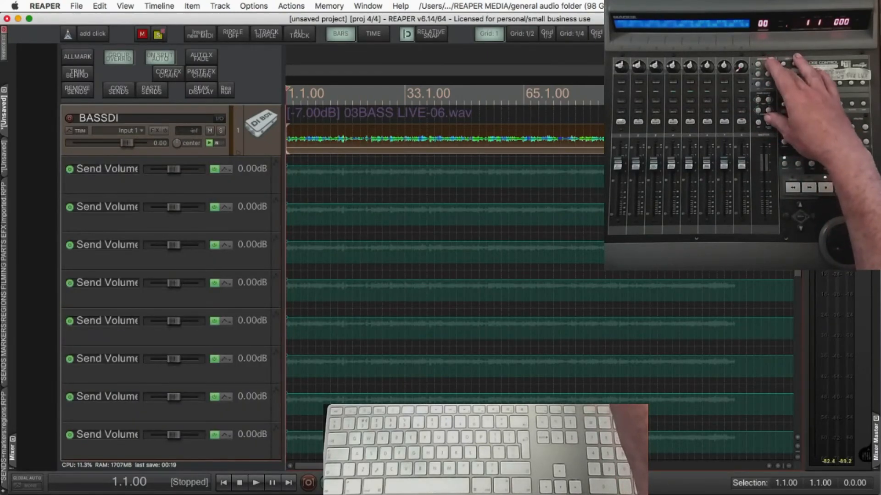
# Filter the actions by "touch" and review the component actions of the custom action TOUCH , SHOW AND ARM SEND VOLUME AUTOMATION (MACKIE).
pyautogui.hotkey('shift', '/')
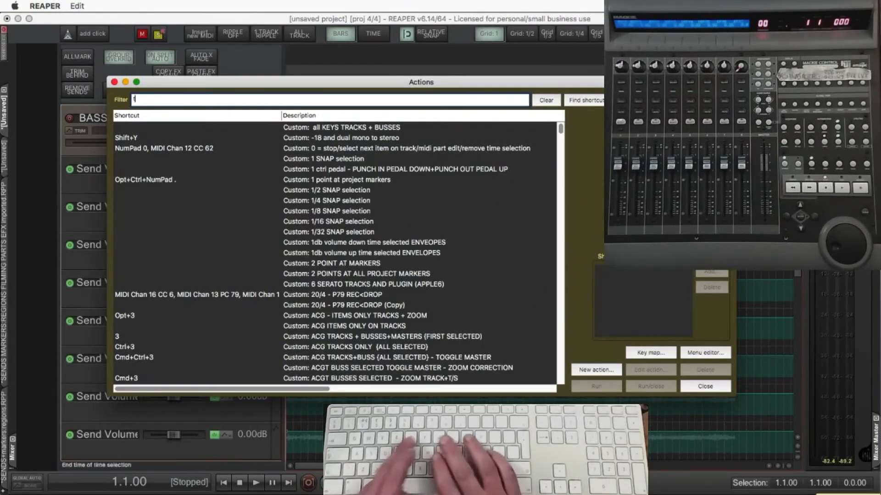
pyautogui.write('touch')
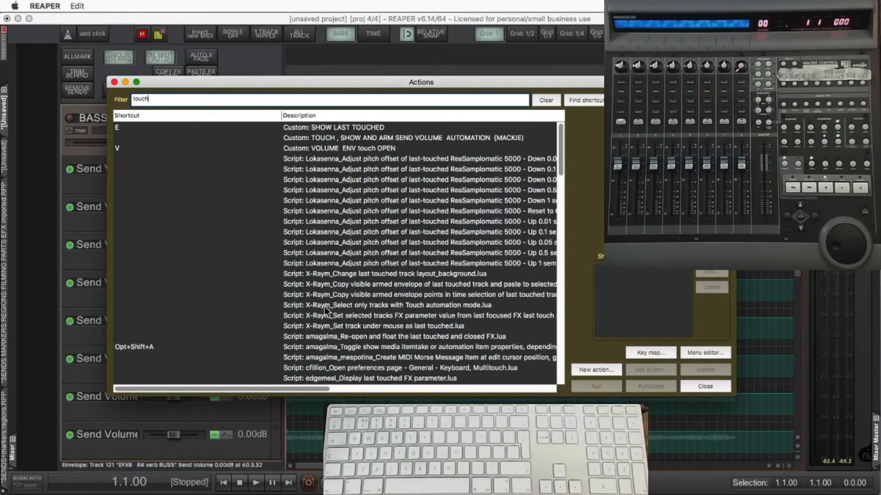
pyautogui.click(387, 137)
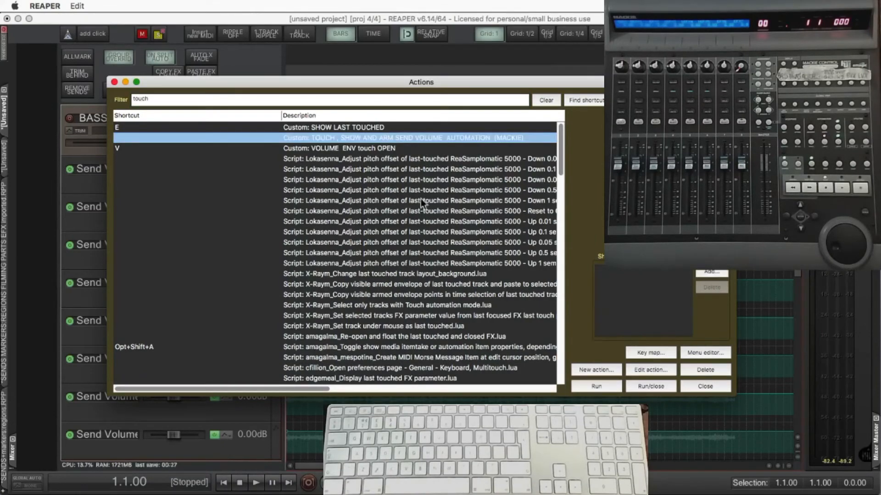
pyautogui.click(650, 369)
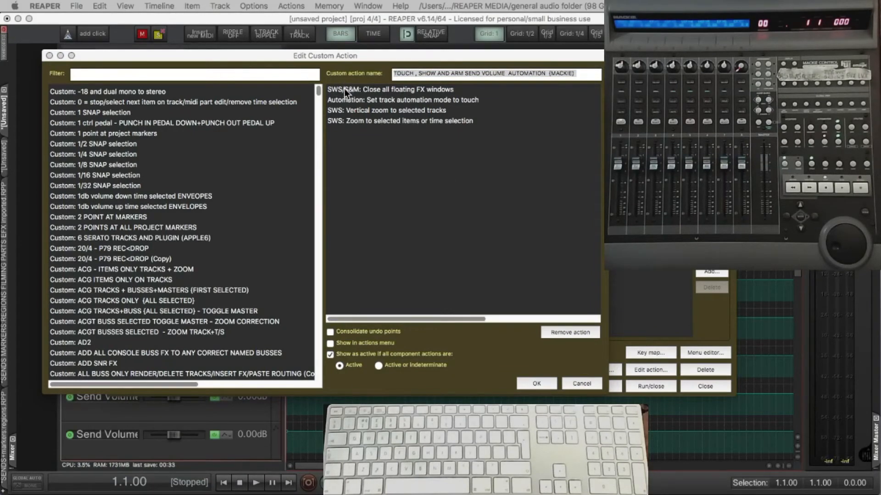
pyautogui.click(419, 73)
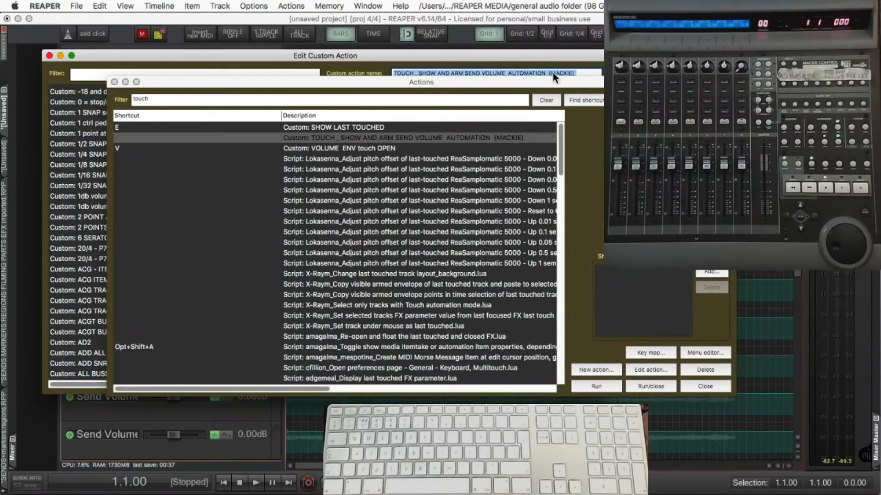
pyautogui.click(533, 57)
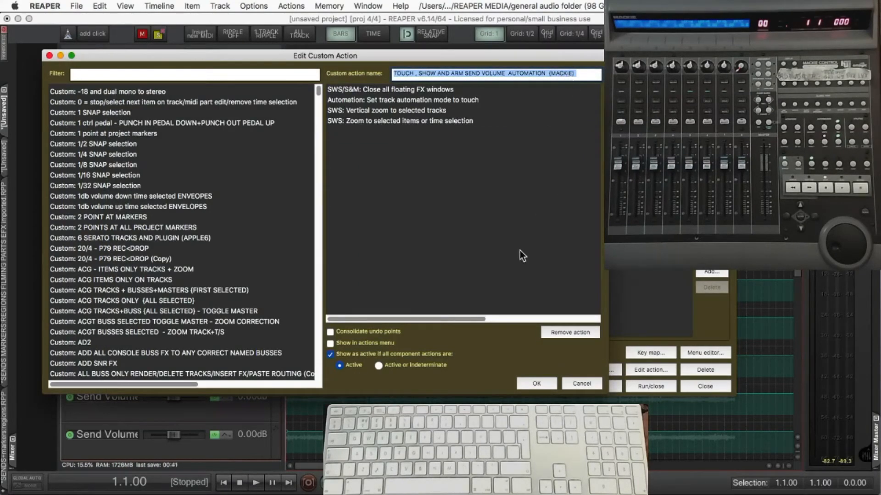
pyautogui.click(529, 381)
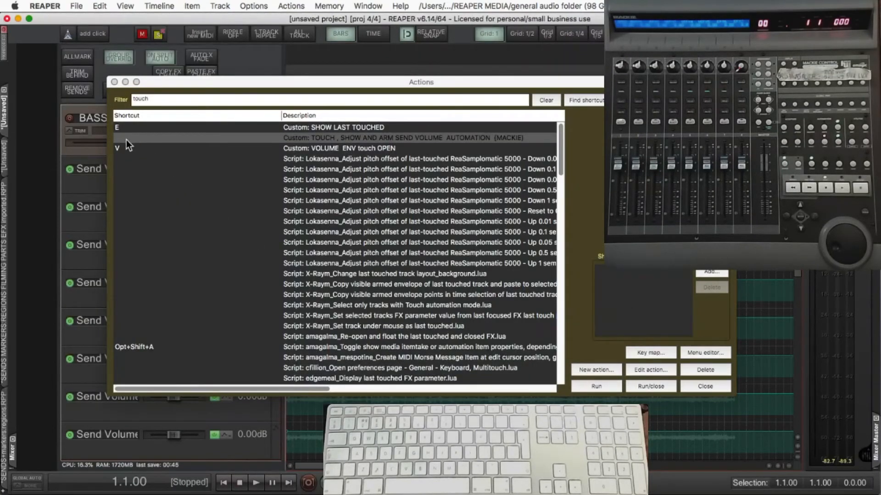
# Copy the command ID of the custom TOUCH , SHOW AND ARM SEND VOLUME AUTOMATION (MACKIE) action and close the action list.
pyautogui.rightClick(334, 137)
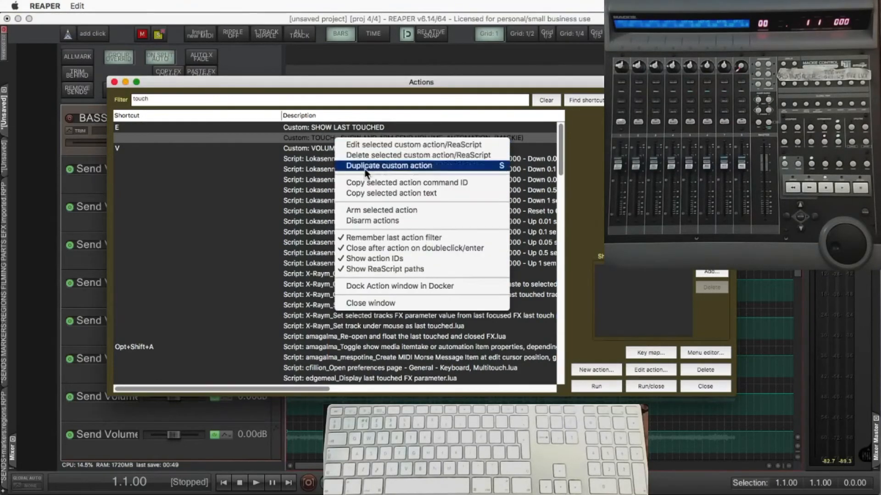
pyautogui.click(367, 182)
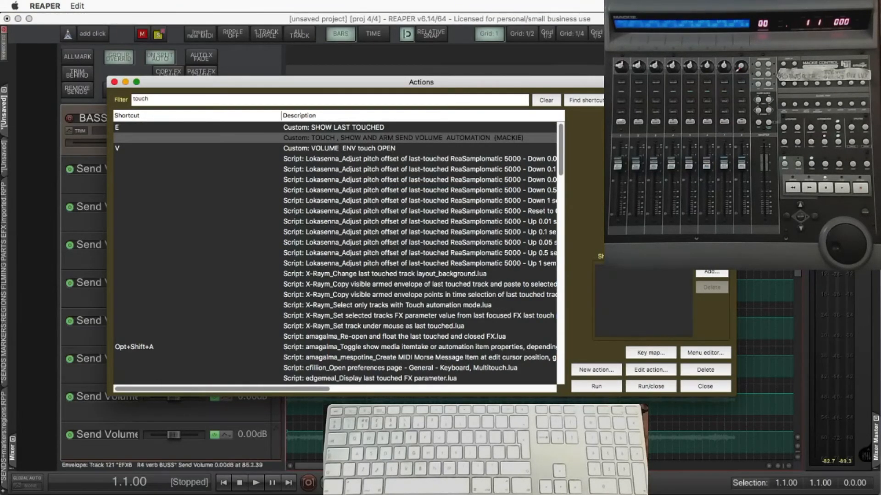
pyautogui.click(689, 388)
# Switch to MCU.zon in TextEdit, replace the Touch mapping's TrackAutoMode action with Reaper and the copied command ID, and save.
pyautogui.press('super+Tab')
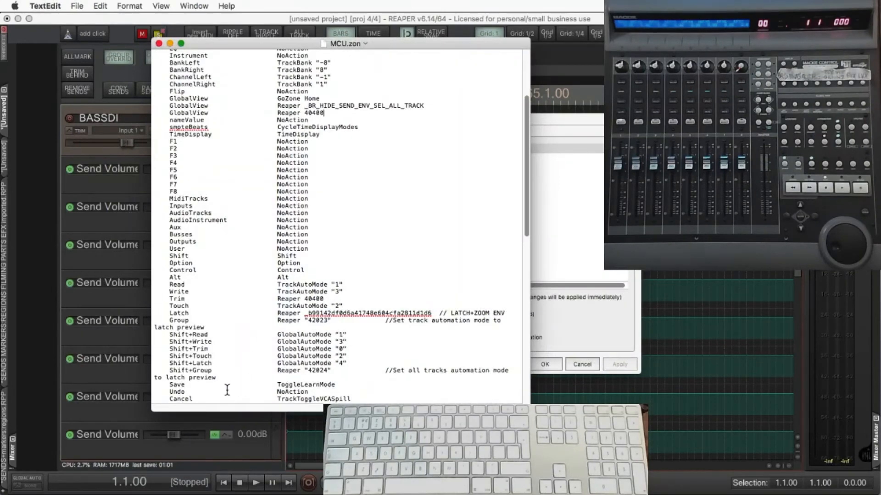
pyautogui.scroll(-1, 233, 366)
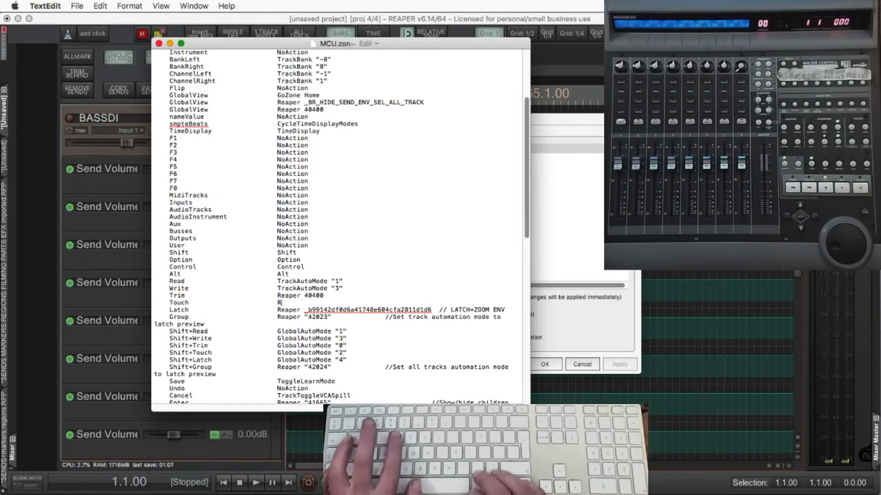
pyautogui.write('Reaper')
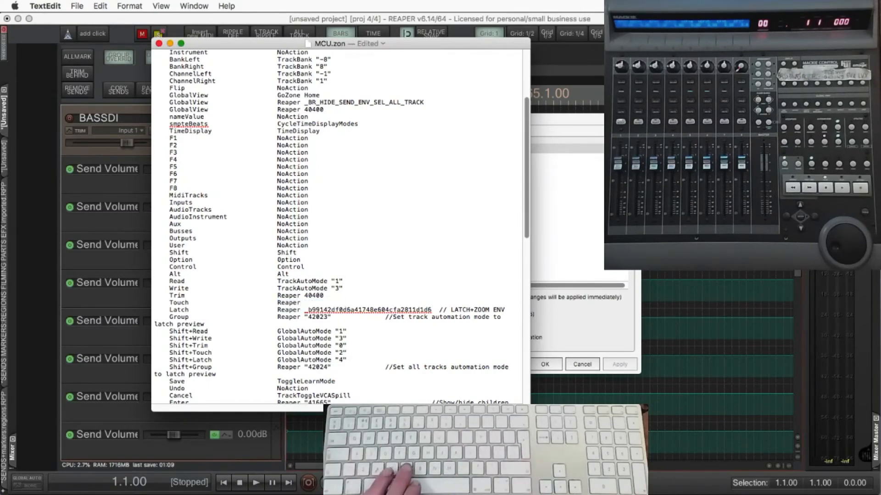
pyautogui.press('super+v')
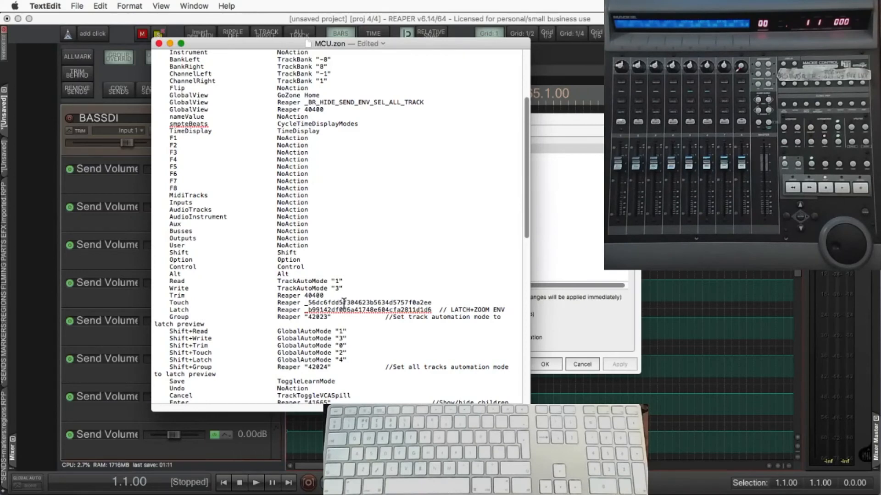
pyautogui.press('super+s')
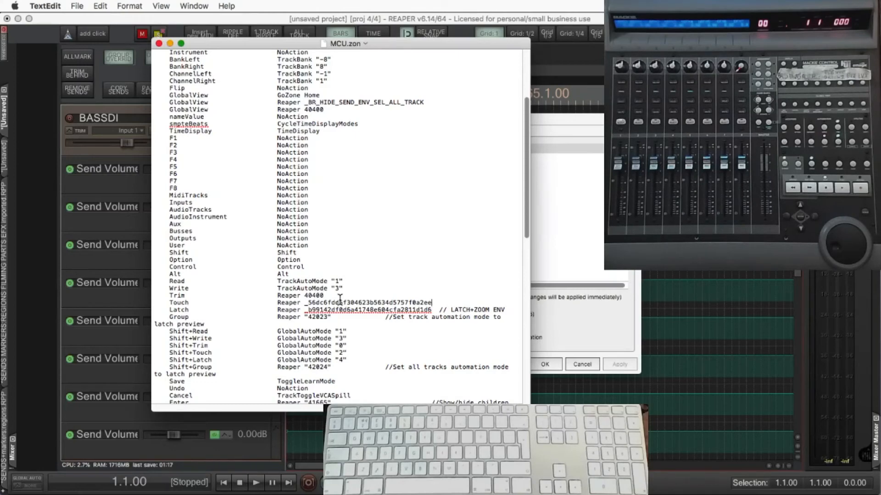
# Add a third Send mapping with Reaper, the copied command ID and the comment //Touch below the show-send-envelopes line, and save MCU.zon.
pyautogui.scroll(5, 253, 166)
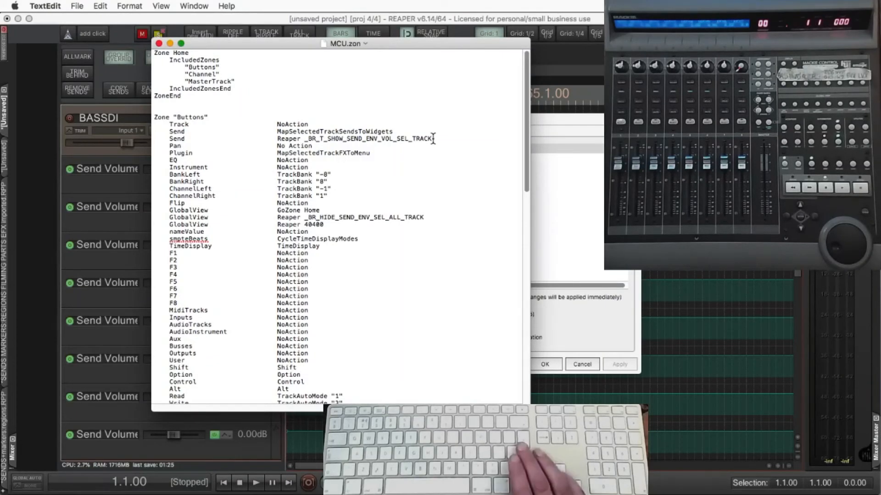
pyautogui.press('Return')
pyautogui.write('Send')
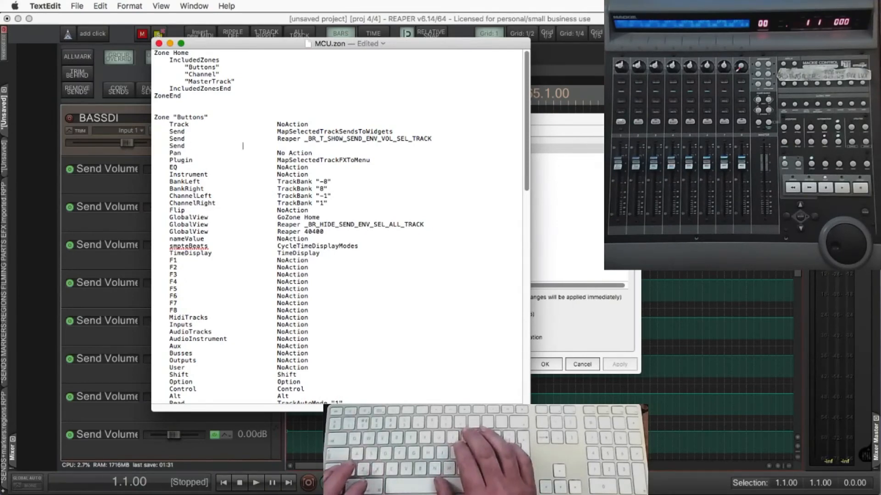
pyautogui.write('                        Reap')
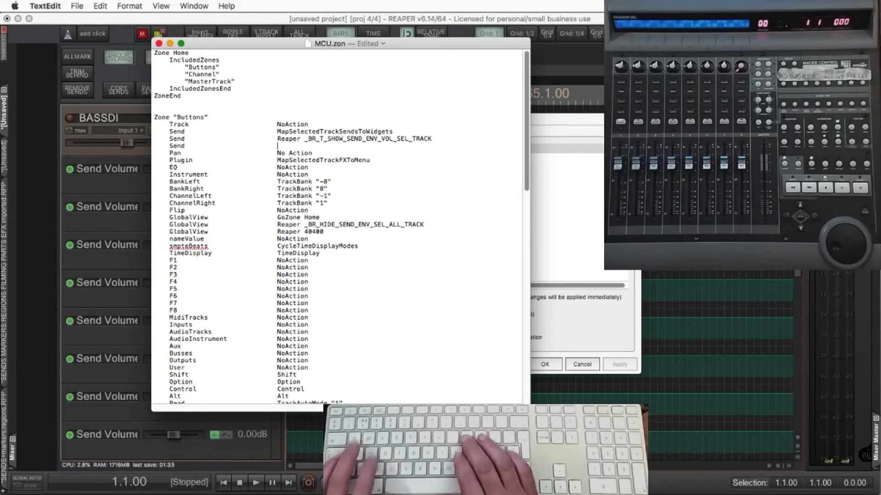
pyautogui.write('er')
pyautogui.press('super+v')
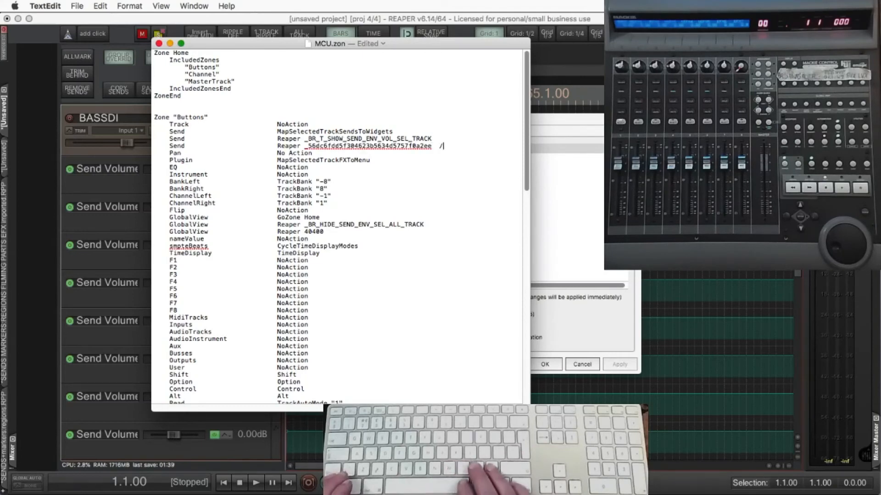
pyautogui.write('//Touch')
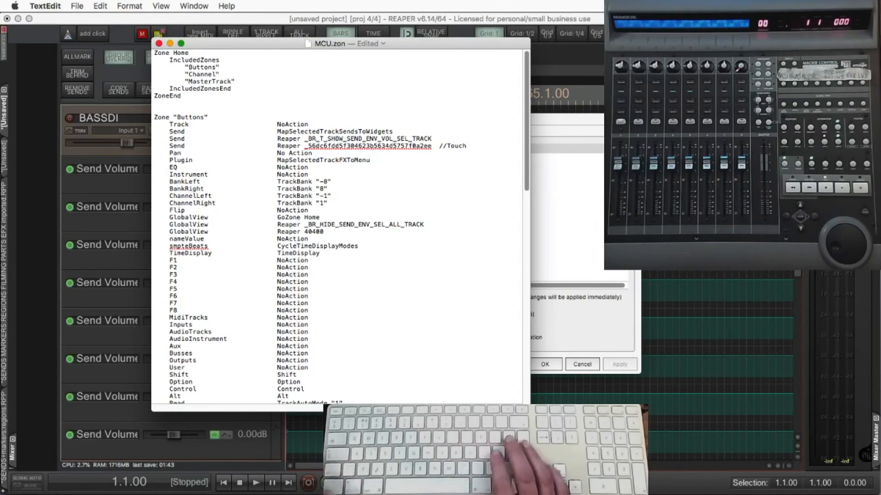
pyautogui.press('super+s')
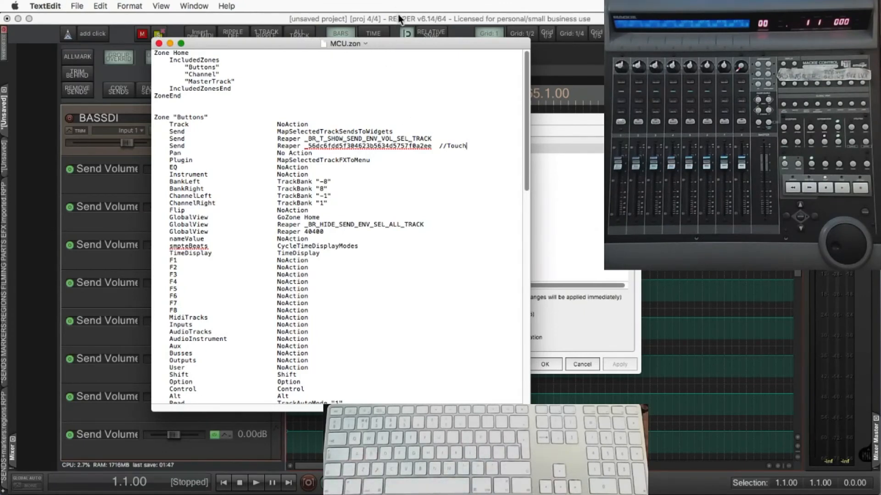
# Switch back to REAPER and confirm the Control Surface Settings and the preferences to reload the surface mapping.
pyautogui.press('super+Tab')
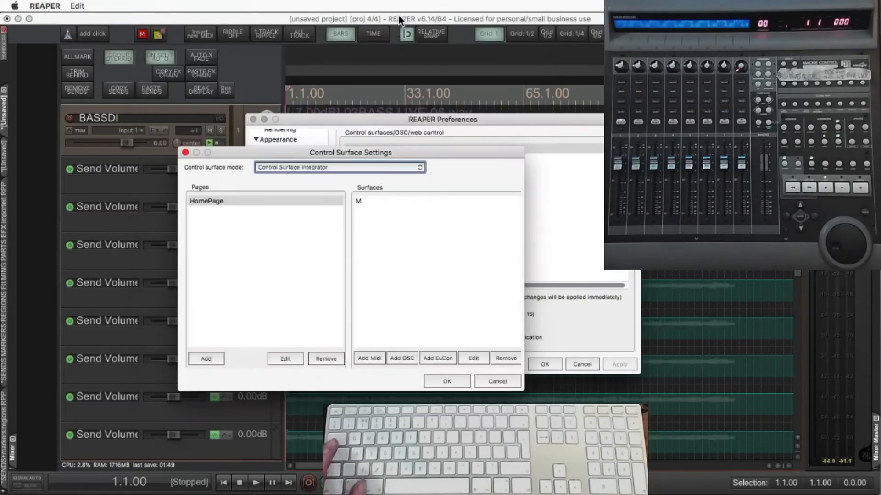
pyautogui.press('Return')
pyautogui.press('Return')
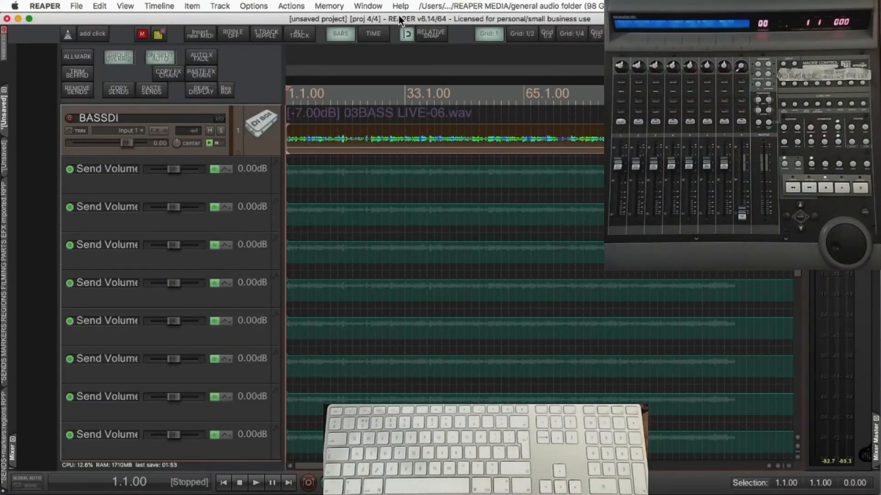
# Try time selections of 4 bars, 16 bars and the full item length from 1.1.00, ending with the 4-bar selection.
pyautogui.hotkey('ctrl', 'h')
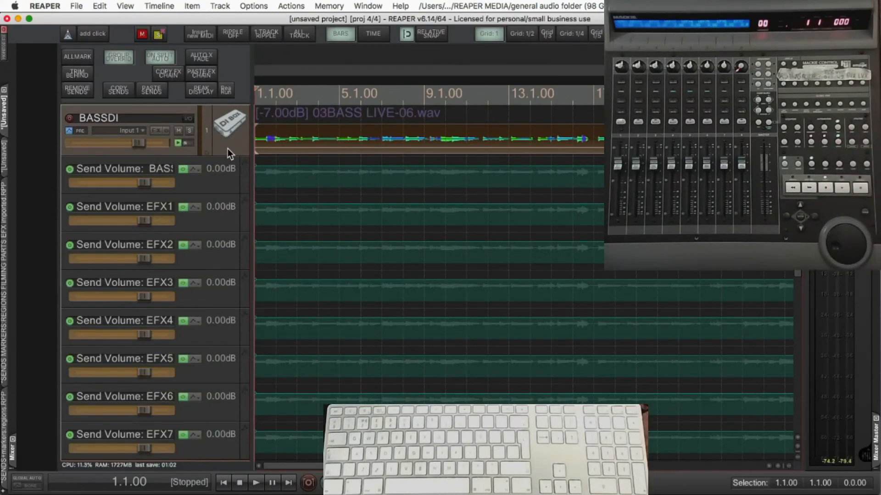
pyautogui.hotkey('ctrl', 'c')
pyautogui.hotkey('alt', 'c')
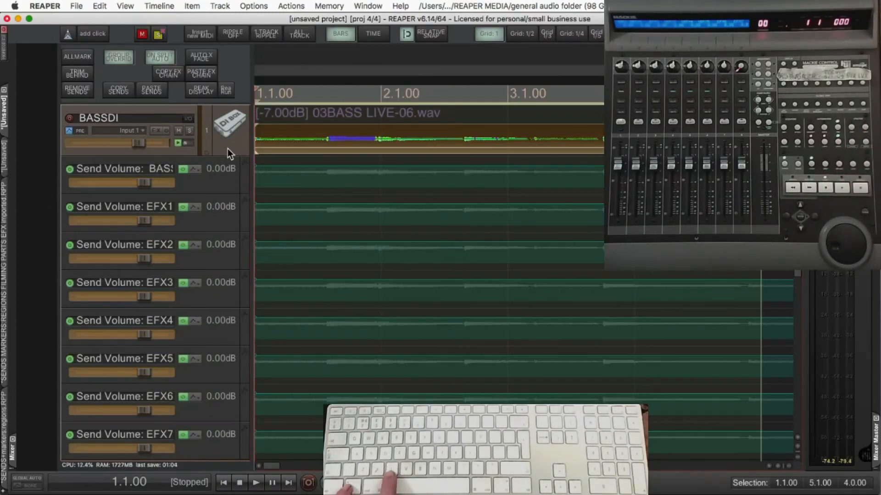
pyautogui.hotkey('ctrl', 'alt', 'c')
pyautogui.press('ctrl+super+c')
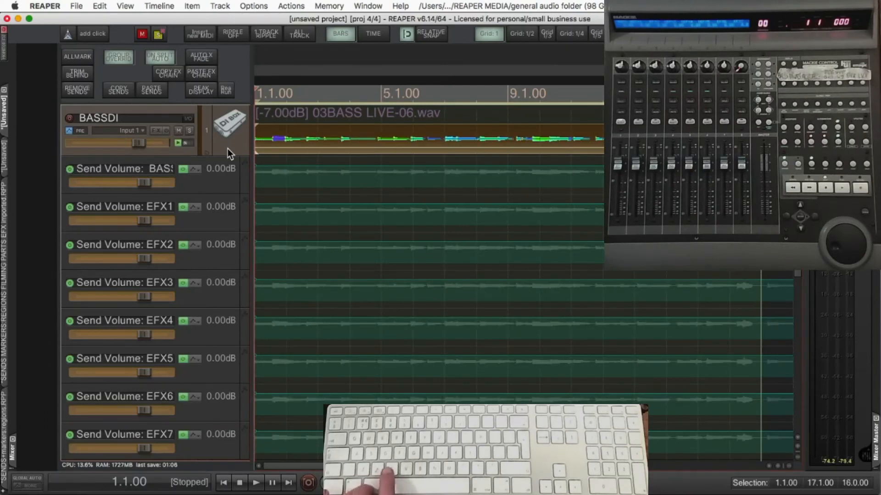
pyautogui.press('ctrl+alt+super+c')
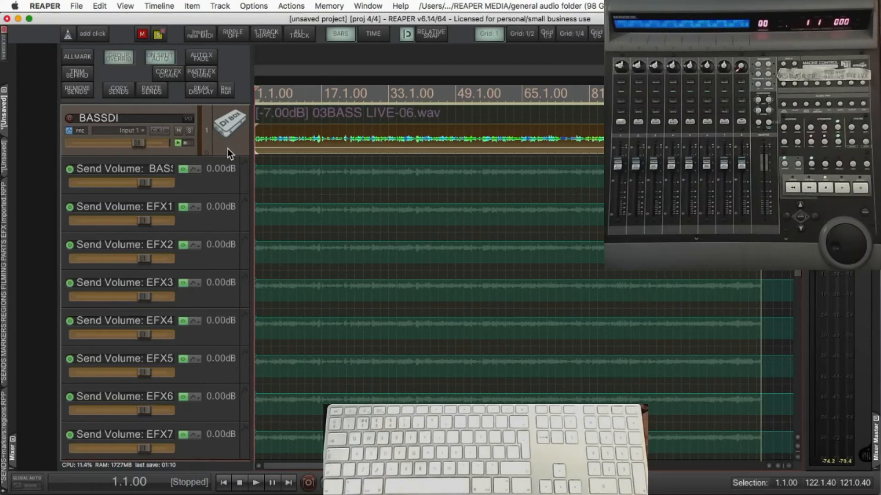
pyautogui.hotkey('alt', 'c')
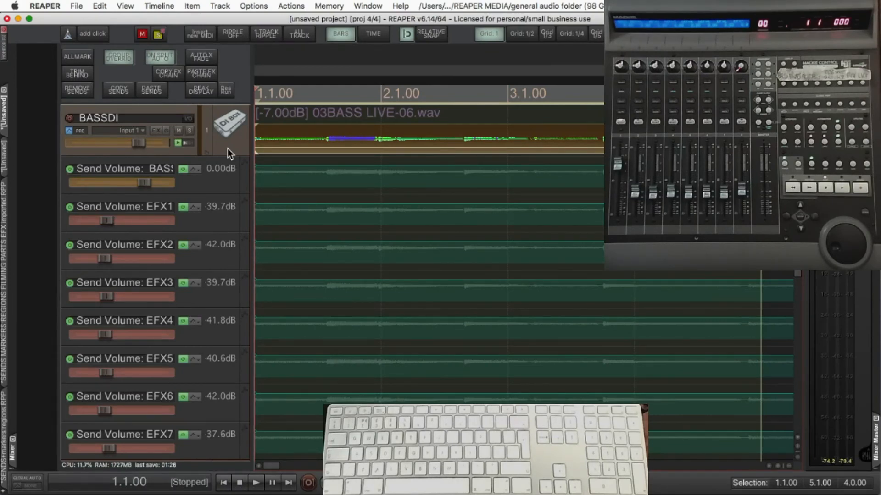
# Copy the command ID of the action Automation: Write current values for actively-writing envelopes to time selection and close the action list.
pyautogui.hotkey('shift', '/')
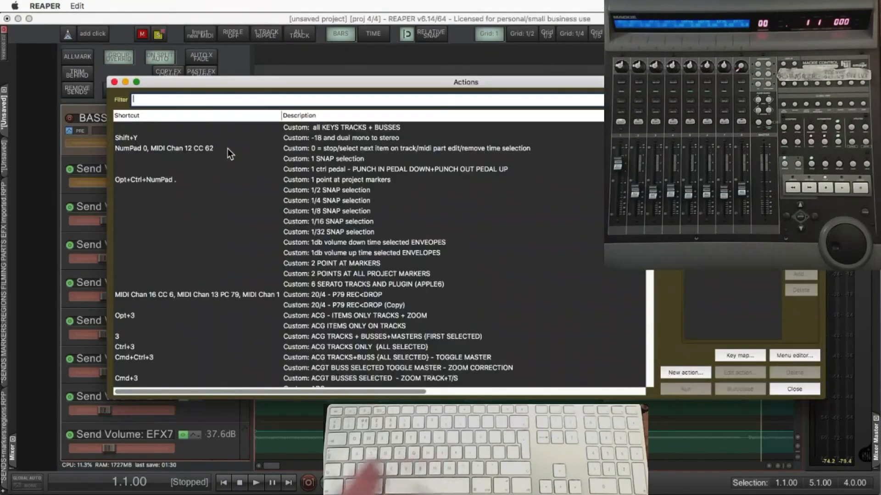
pyautogui.write('write cur act env tim sel')
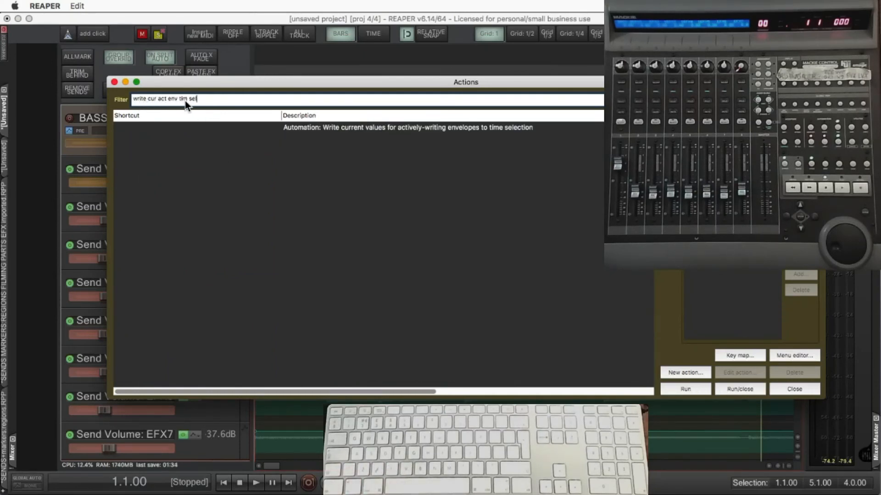
pyautogui.click(298, 127)
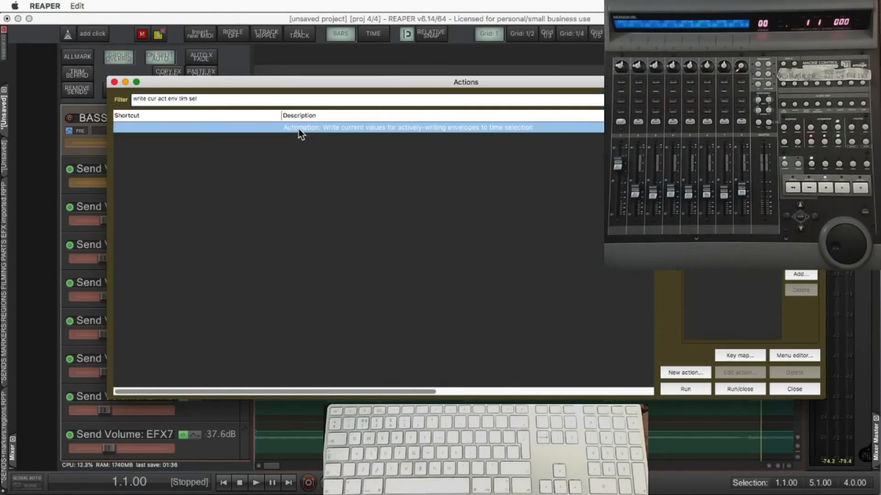
pyautogui.rightClick(298, 131)
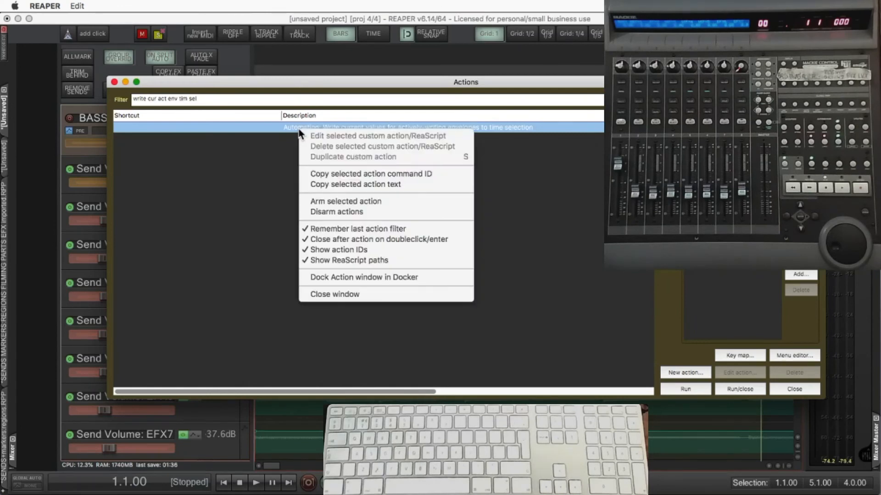
pyautogui.click(325, 174)
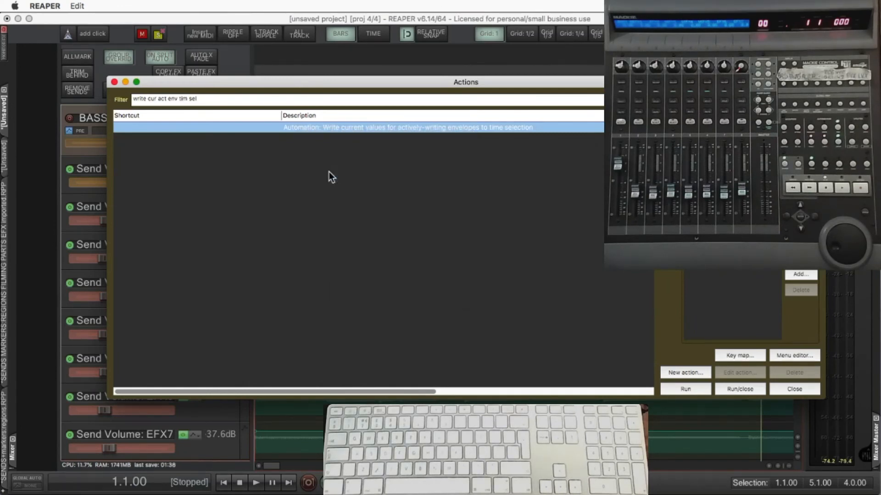
pyautogui.click(811, 389)
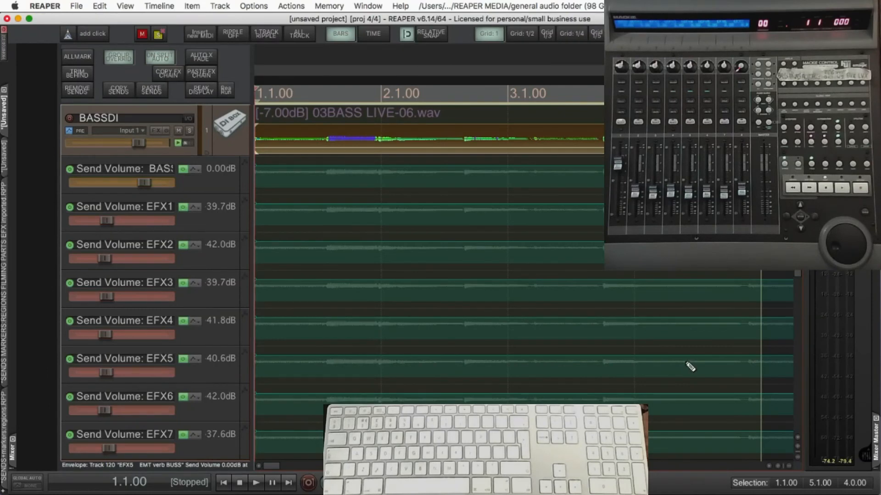
# Switch to MCU.zon in TextEdit, replace the Save mapping's ToggleLearnMode with Reaper 42013 //Latch preview-write automation, and save.
pyautogui.press('super+Tab')
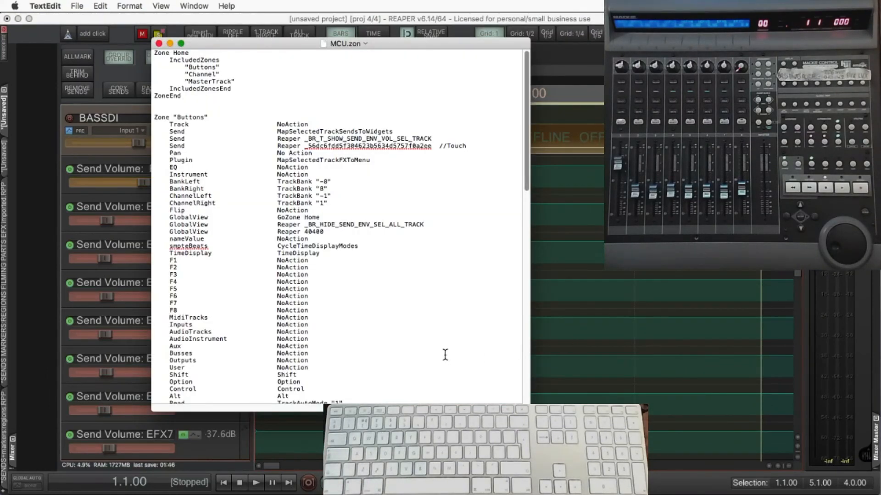
pyautogui.scroll(-5, 339, 338)
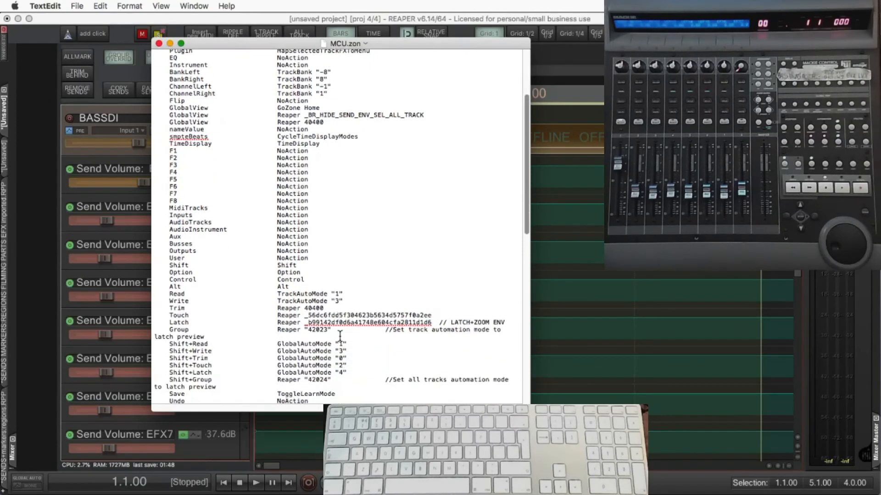
pyautogui.scroll(-3, 340, 337)
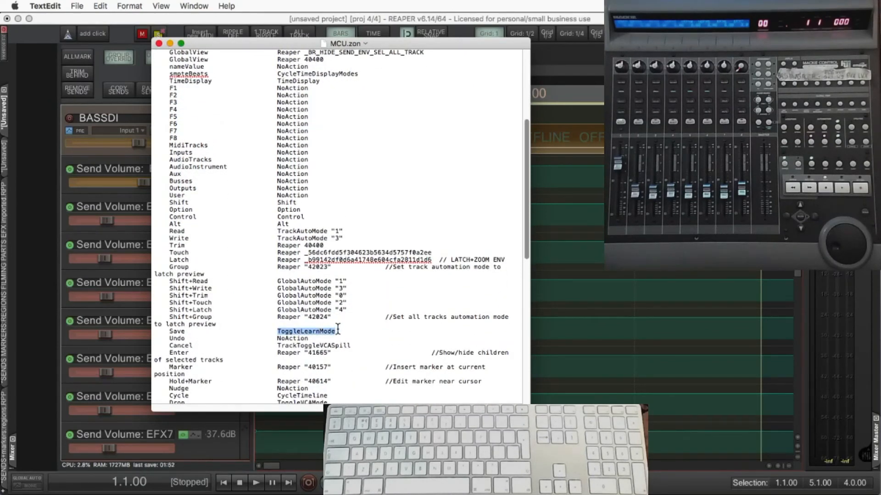
pyautogui.write('Reaper')
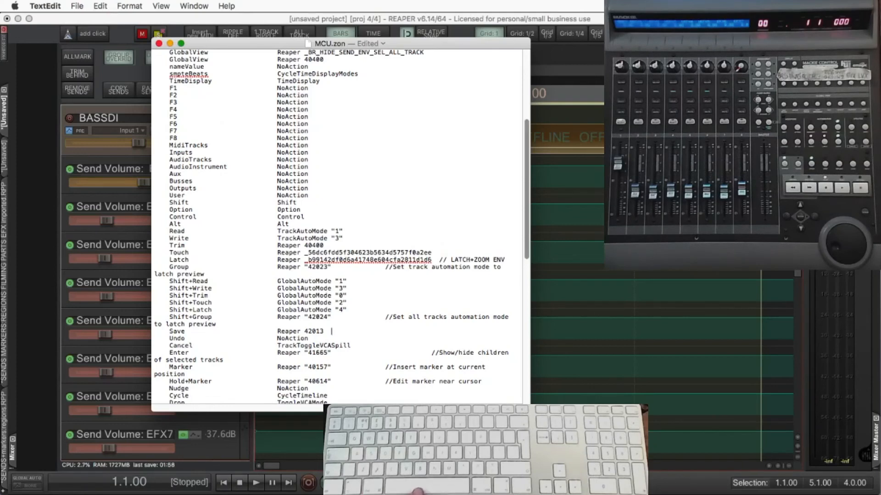
pyautogui.write('42013  //L')
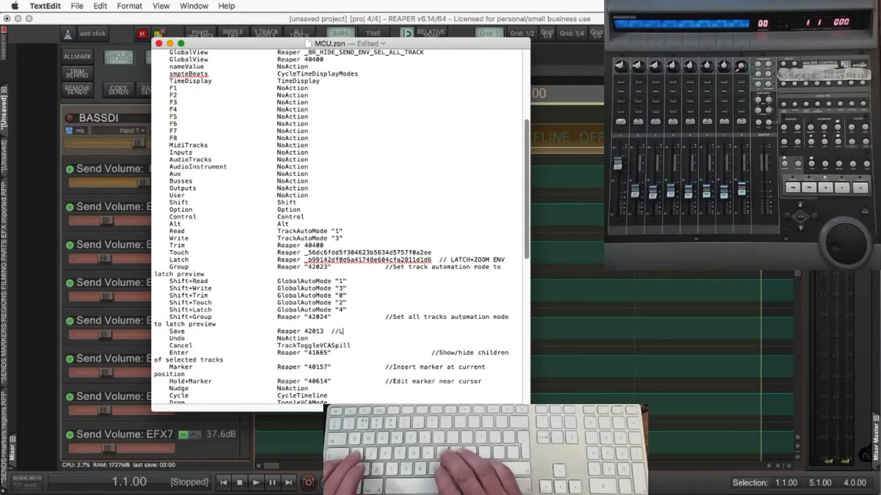
pyautogui.write('atch pre')
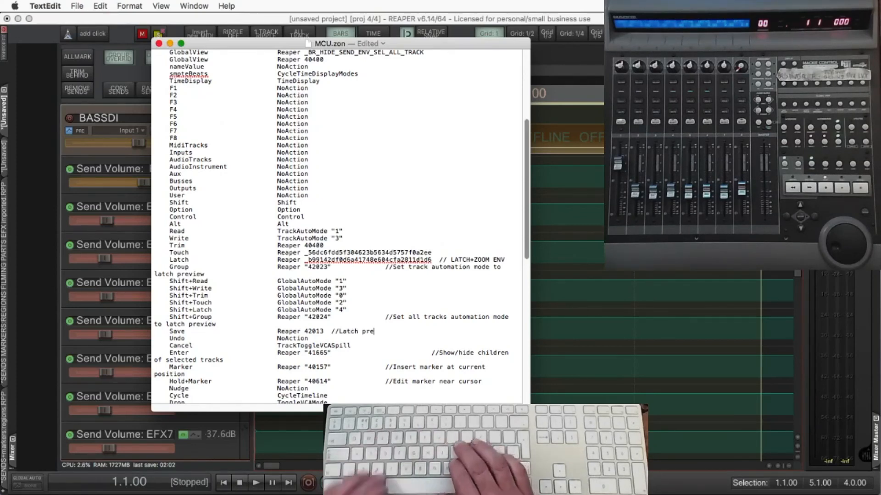
pyautogui.write('view')
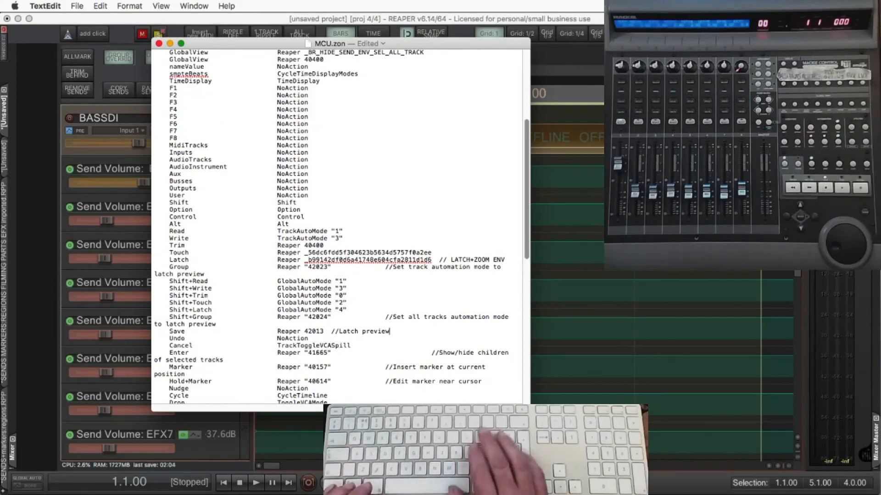
pyautogui.write('-write')
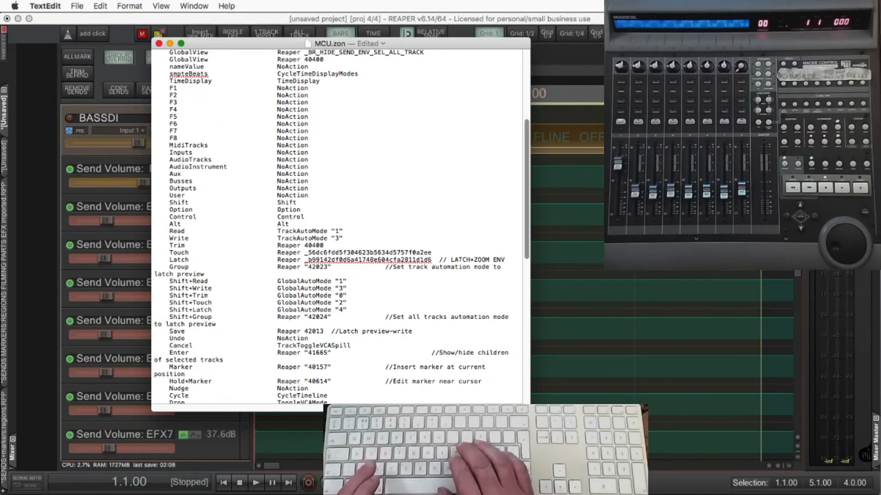
pyautogui.write(' automation')
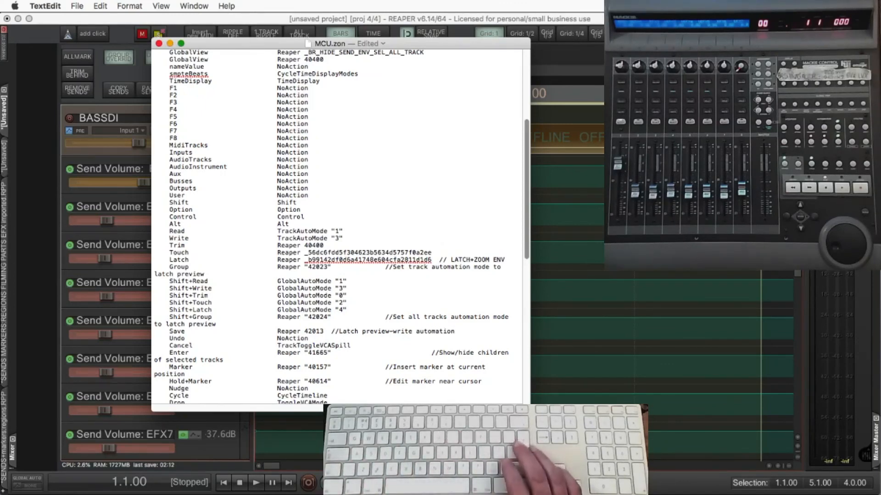
pyautogui.press('super+s')
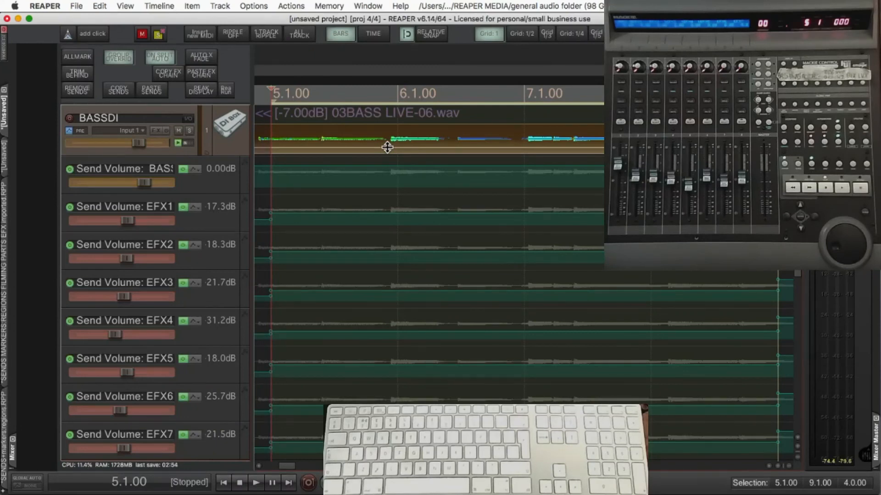
# In REAPER, set a 16-bar time selection from 5.1.00 in the BASSDI project.
pyautogui.press('Down')
pyautogui.press('Down')
pyautogui.press('Down')
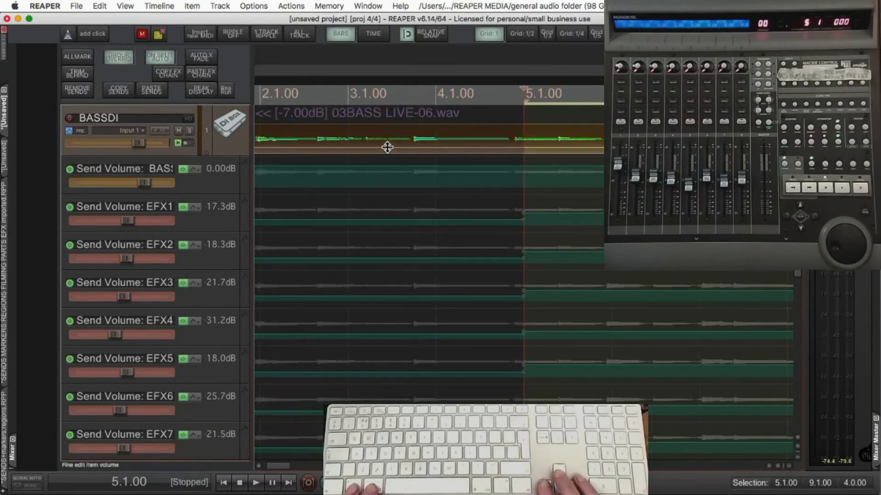
pyautogui.press('Down')
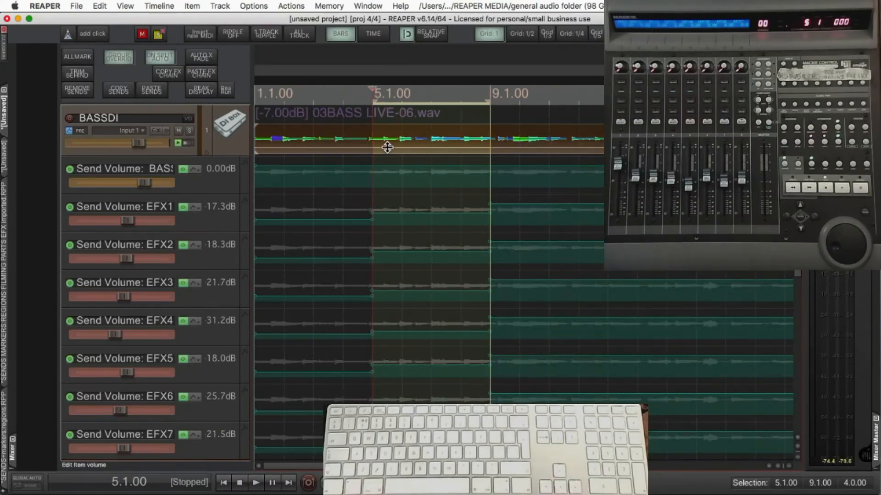
pyautogui.press('super+c')
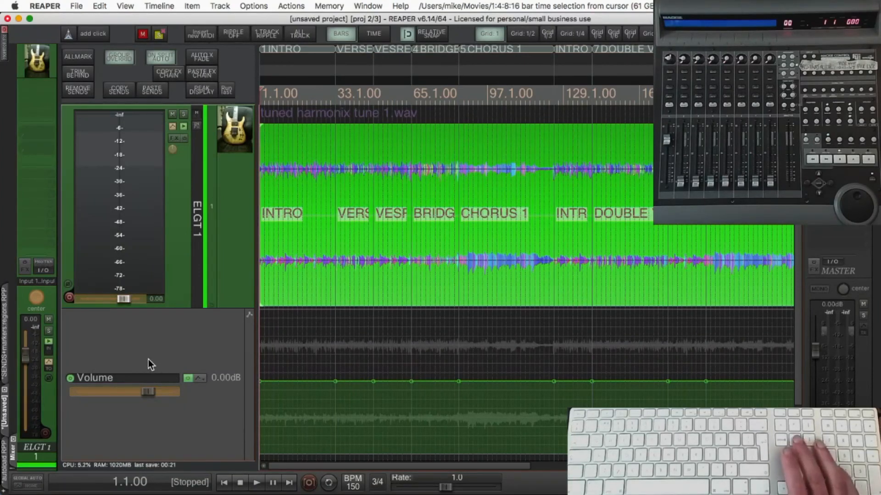
# On the ELGT 1 volume envelope, lower the INTRO region by 2 dB and raise the region just before BRIDGE by 1 dB.
pyautogui.press('End')
pyautogui.press('pagedown')
pyautogui.press('pagedown')
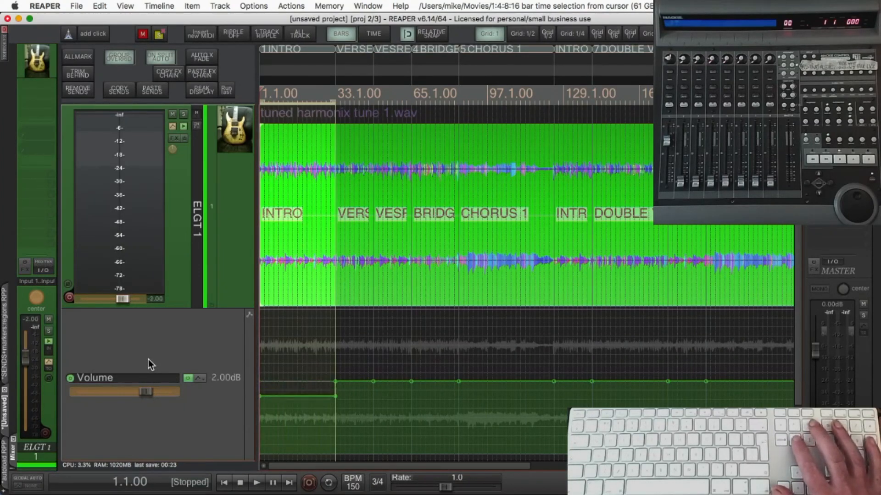
pyautogui.press('End')
pyautogui.press('End')
pyautogui.press('pageup')
pyautogui.press('End')
pyautogui.press('End')
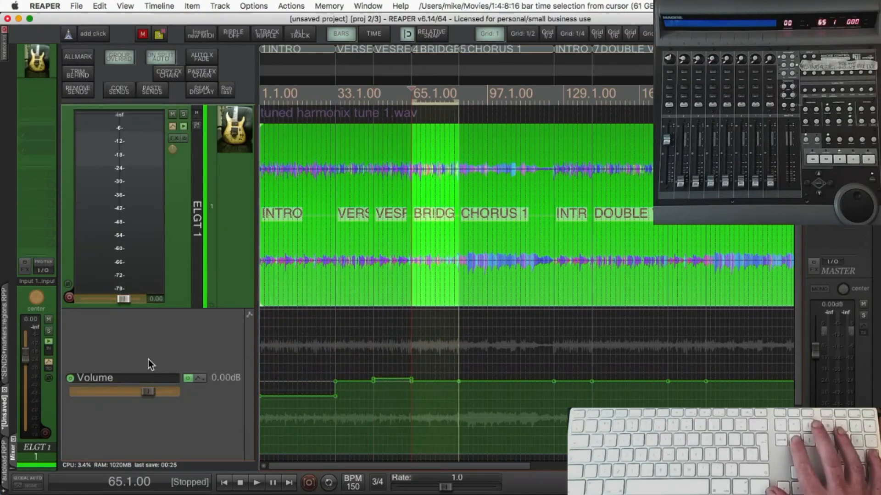
# Raise the ELGT 1 volume envelope across the CHORUS 1 region and the second INTRO region.
pyautogui.press('pageup')
pyautogui.press('pageup')
pyautogui.press('pageup')
pyautogui.press('End')
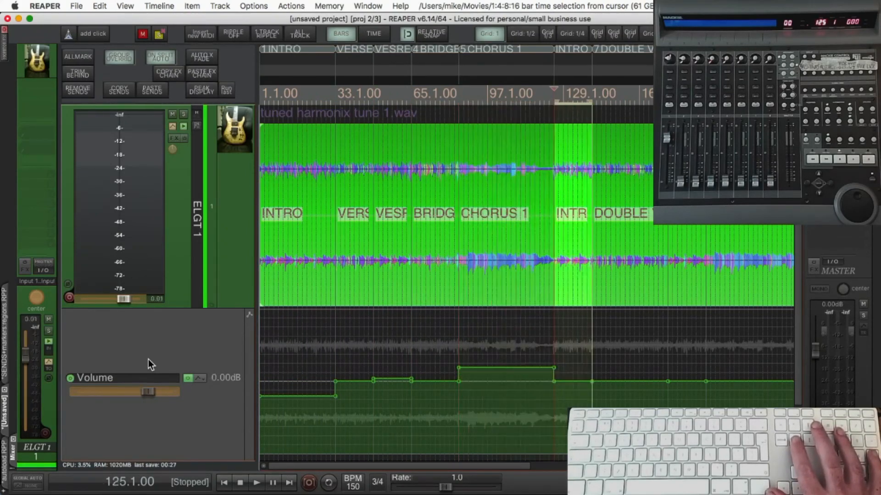
pyautogui.press('pageup')
pyautogui.press('End')
# Lower the ELGT 1 volume envelope by 3 dB across the DOUBLE VERSE region.
pyautogui.press('pagedown')
pyautogui.press('pagedown')
pyautogui.press('pagedown')
pyautogui.press('pagedown')
pyautogui.press('pagedown')
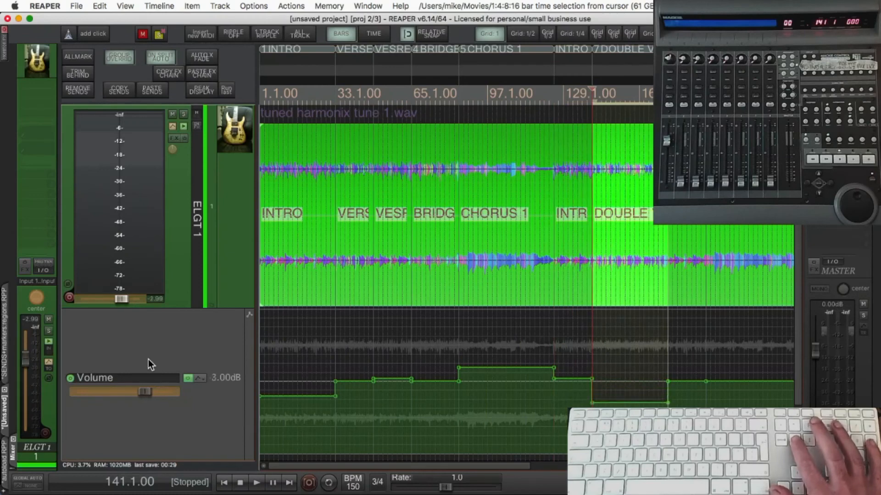
# Raise the ELGT 1 volume envelope by 1 dB in the region after DOUBLE VERSE and lower the region from 189.1.00 to -2 dB.
pyautogui.press('End')
pyautogui.press('End')
pyautogui.press('pageup')
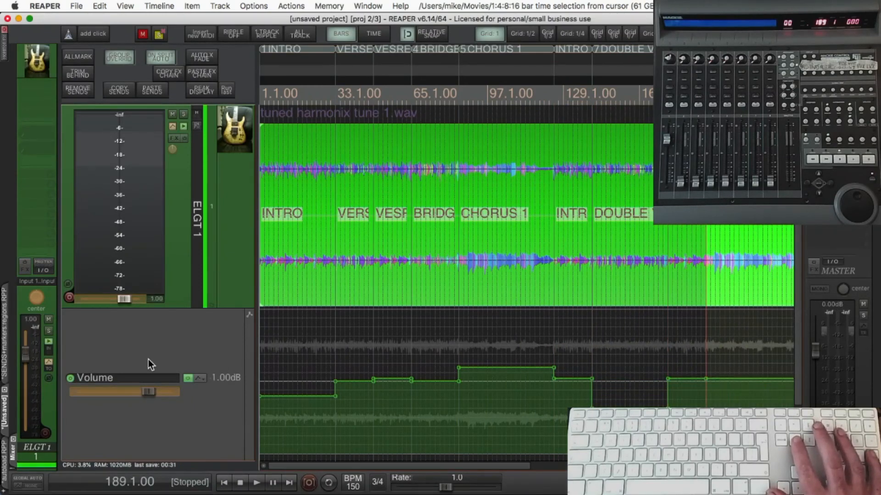
pyautogui.press('pagedown')
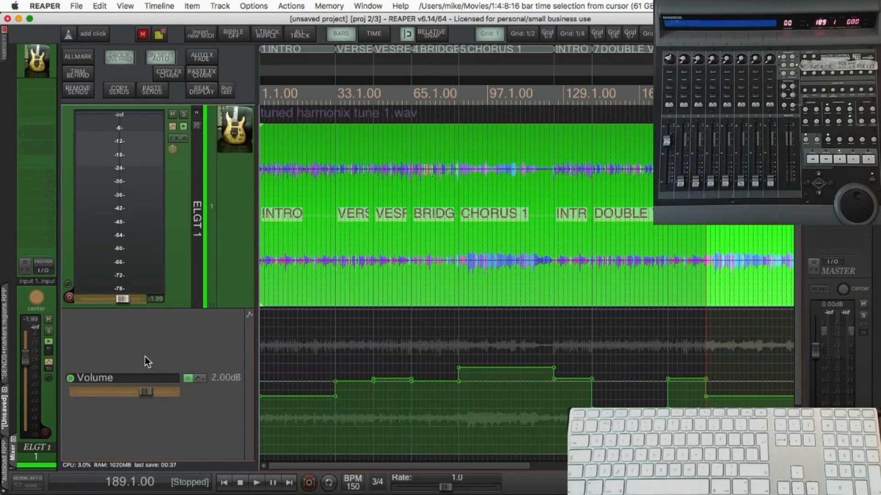
# In the BASSDI project, clear the time selection and return the edit cursor to 1.1.00.
pyautogui.press('Escape')
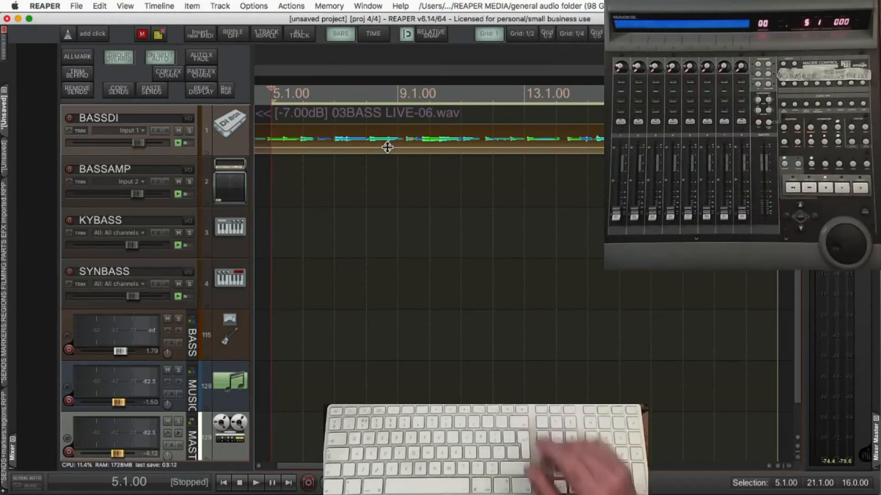
pyautogui.press('Home')
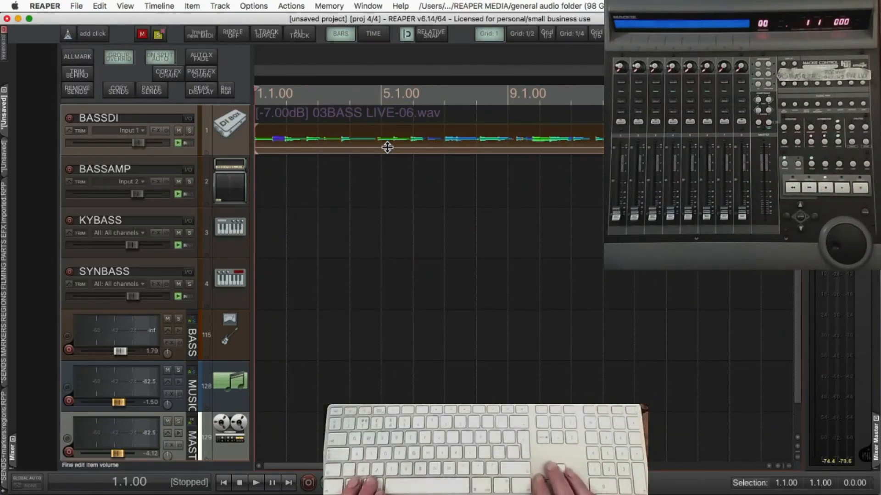
pyautogui.press('-')
pyautogui.press('-')
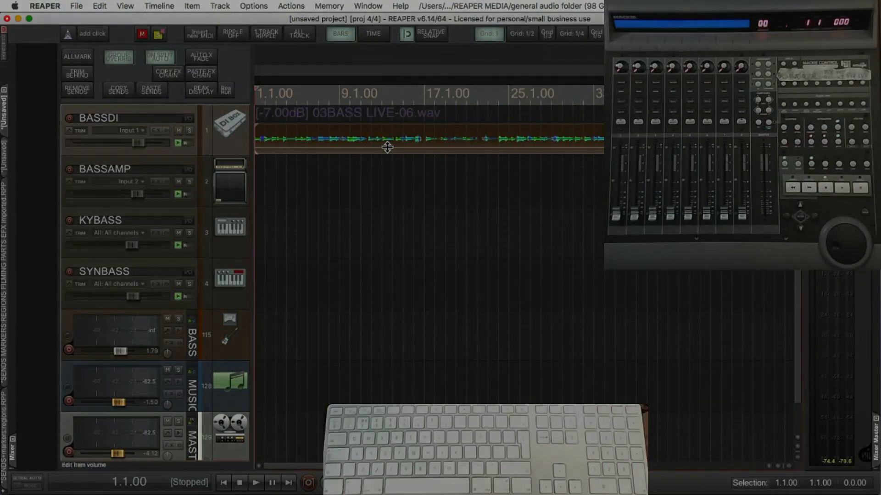